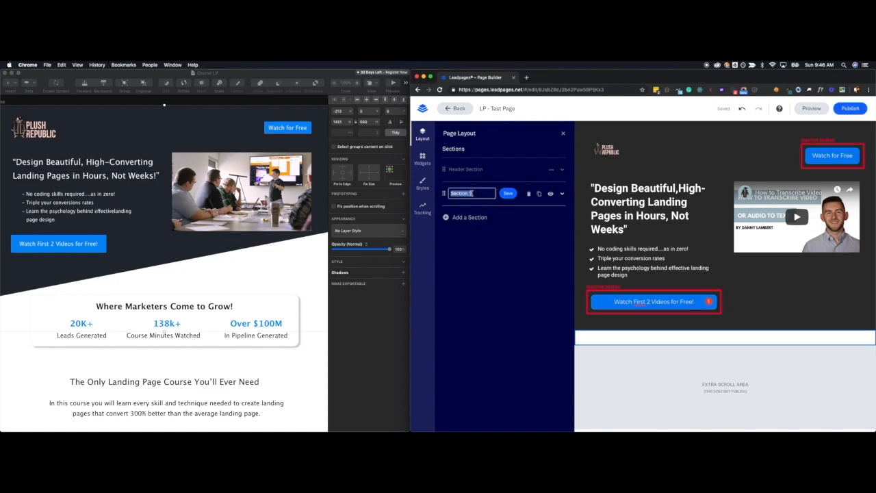
- Rename the new section below the header as Social Proof and expand its contents
type("Social Proof")
left_click(507, 193)
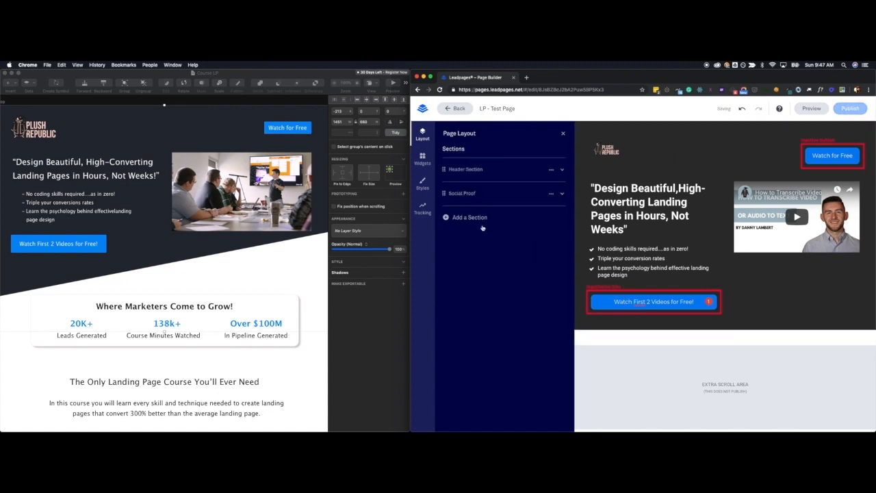
left_click(443, 194)
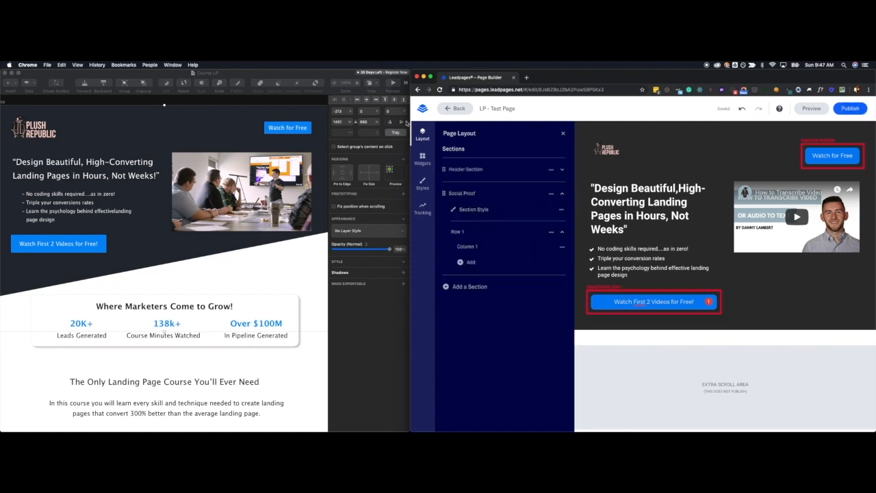
- Add a Headline widget to the Social Proof section reading "Where Marketers Come to Grow!"
left_click(423, 159)
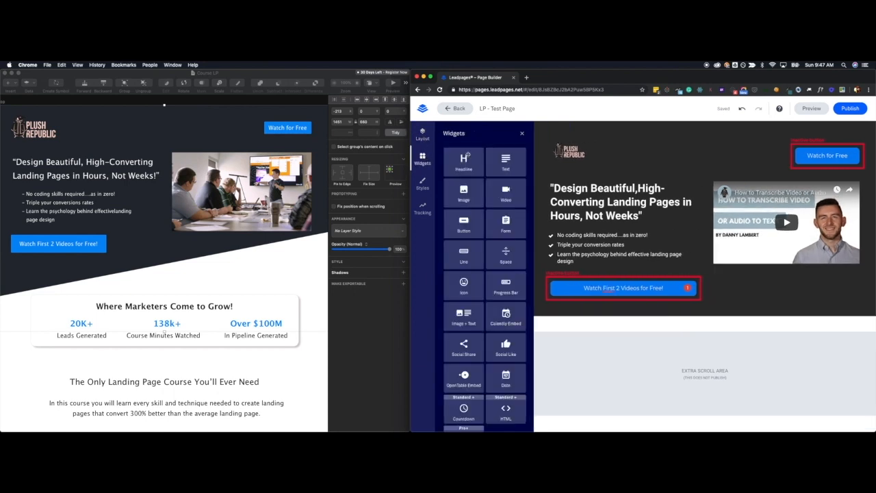
left_click_drag(463, 163, 705, 330)
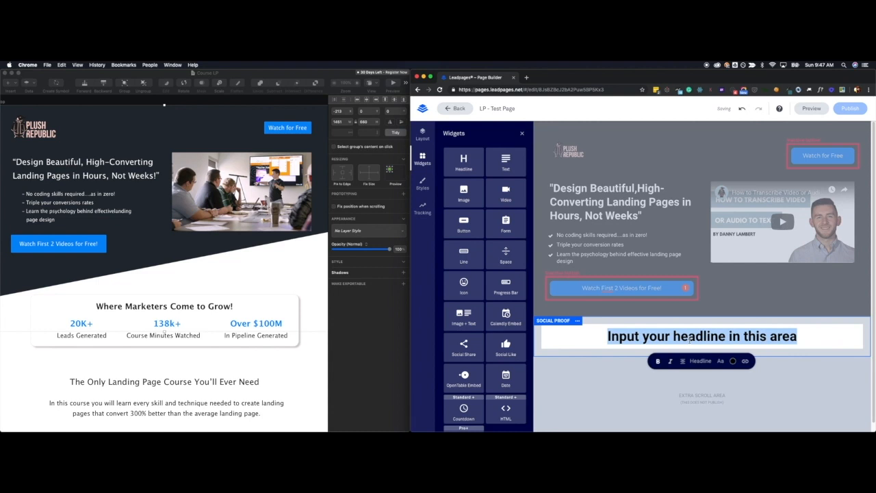
type("Where ")
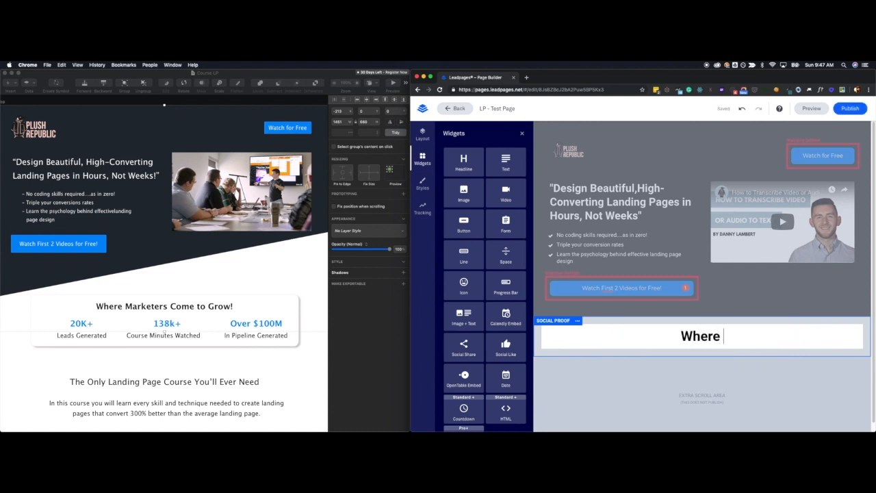
type("Marketers Come to ")
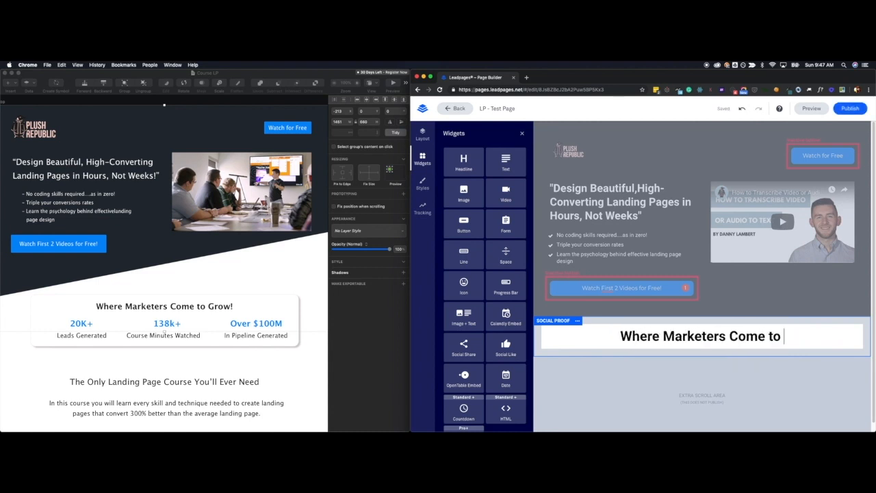
type("Grow!")
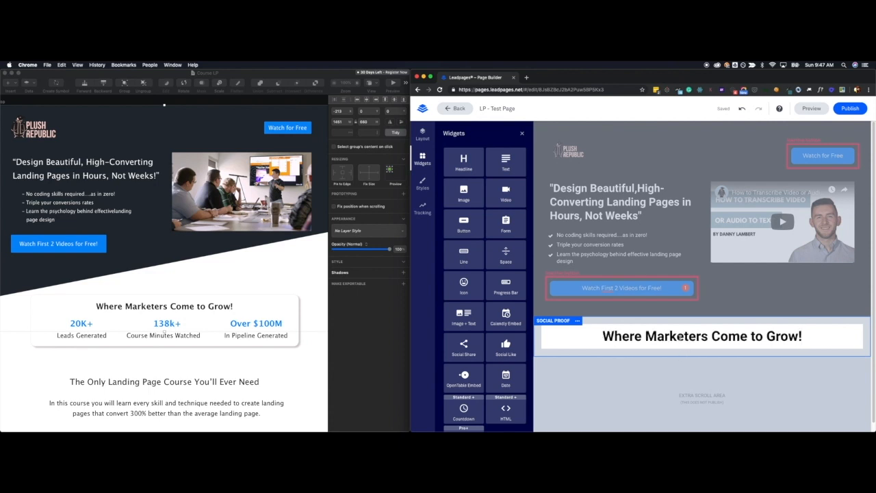
- Reduce the "Where Marketers Come to Grow!" headline's font size to 4
triple_click(681, 336)
left_click(721, 362)
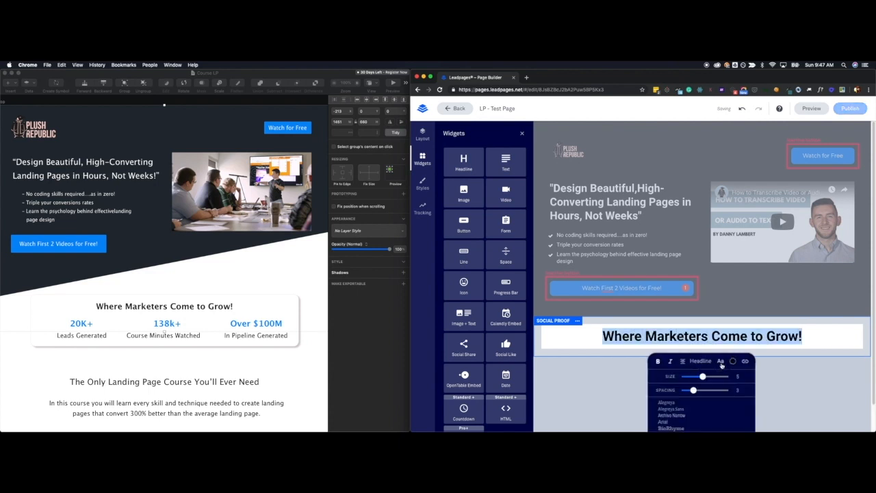
left_click_drag(703, 377, 698, 377)
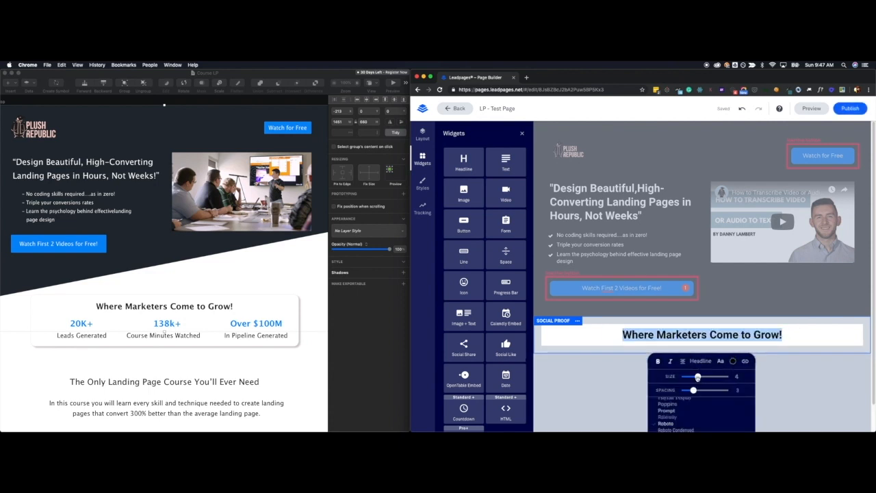
left_click(811, 393)
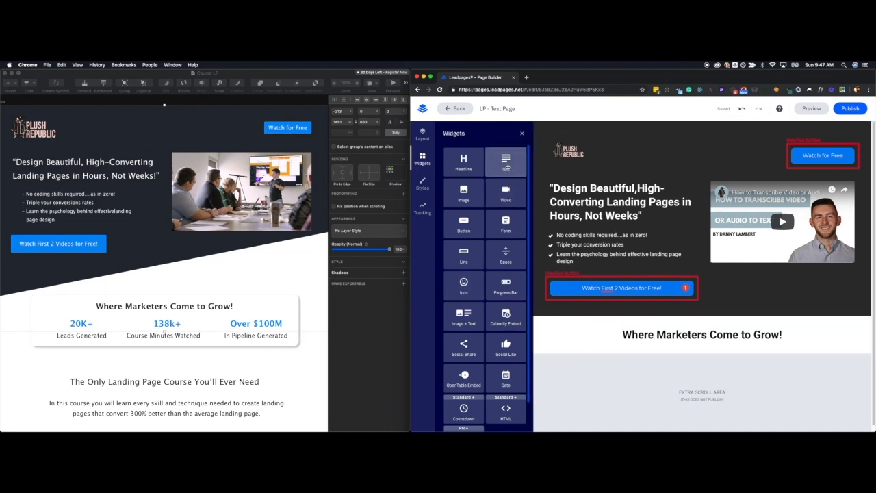
- Add a Text widget beneath the headline reading "During my professional career, I've used the tactics in this video to achieve"
left_click_drag(505, 168, 605, 361)
double_click(600, 356)
type("Du")
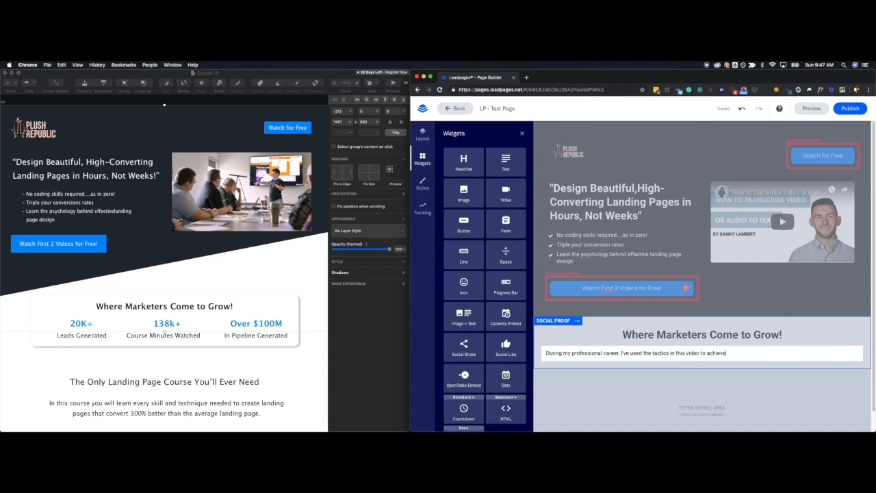
- Center the subtext below the headline and set its size to 6 and spacing to 9
triple_click(614, 348)
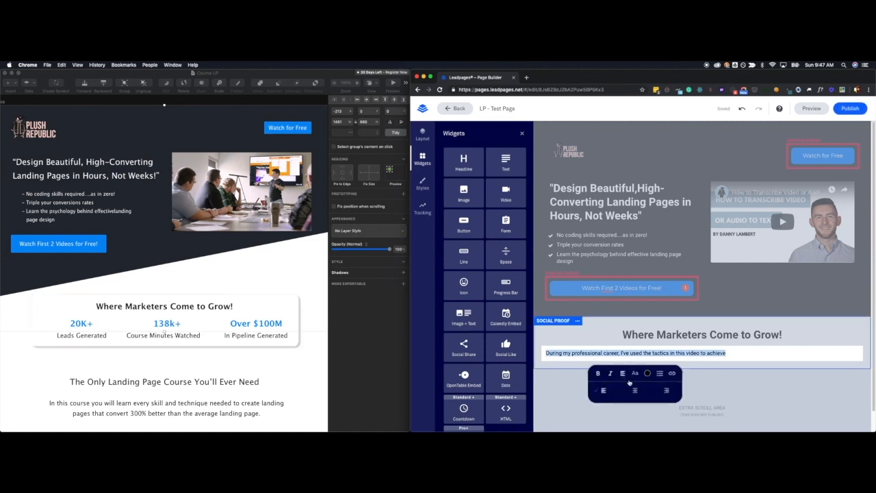
left_click(635, 391)
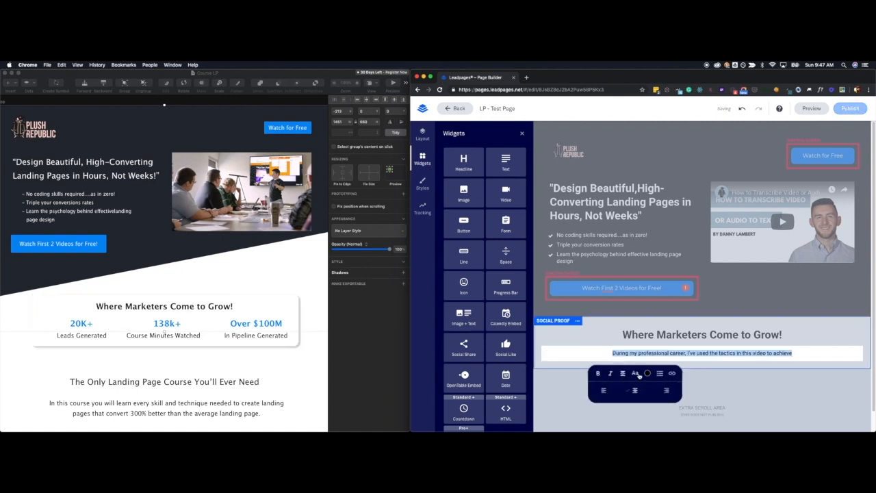
left_click(635, 373)
left_click_drag(630, 389, 642, 389)
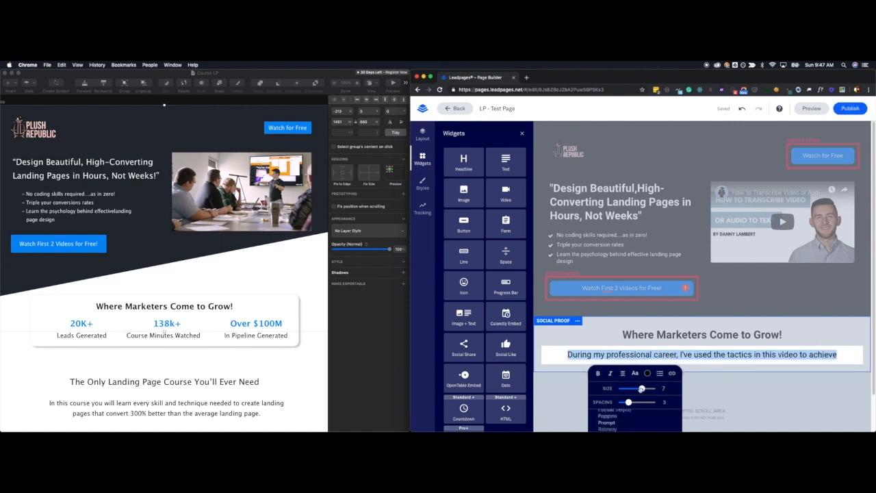
left_click_drag(642, 388, 638, 388)
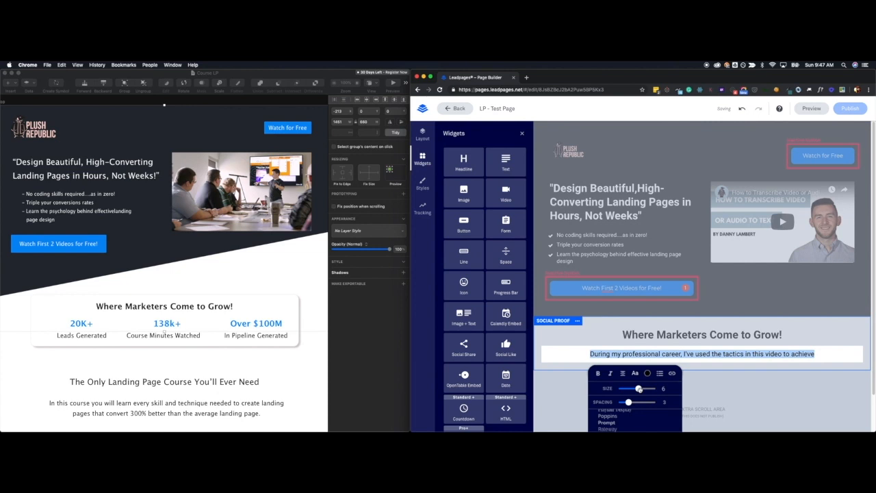
left_click_drag(628, 403, 649, 402)
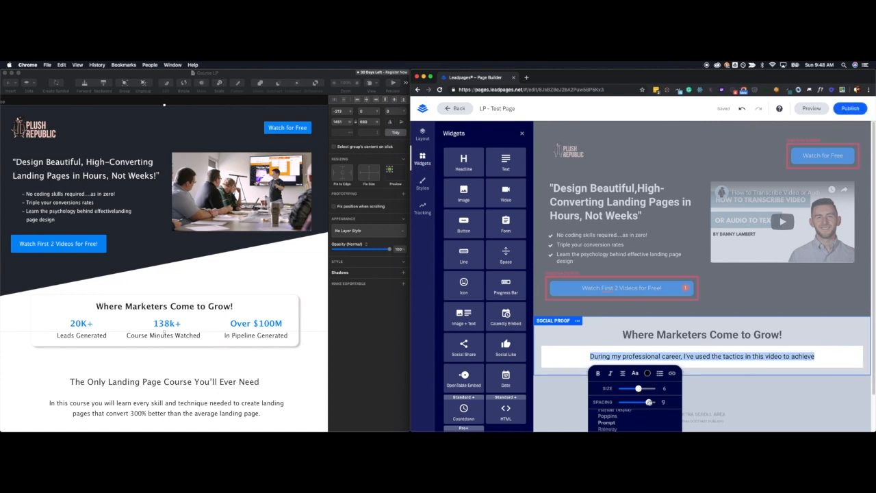
left_click(705, 397)
- Add two more columns to Row 1 of the Social Proof section, making three in total
scroll(707, 394, "down", 1)
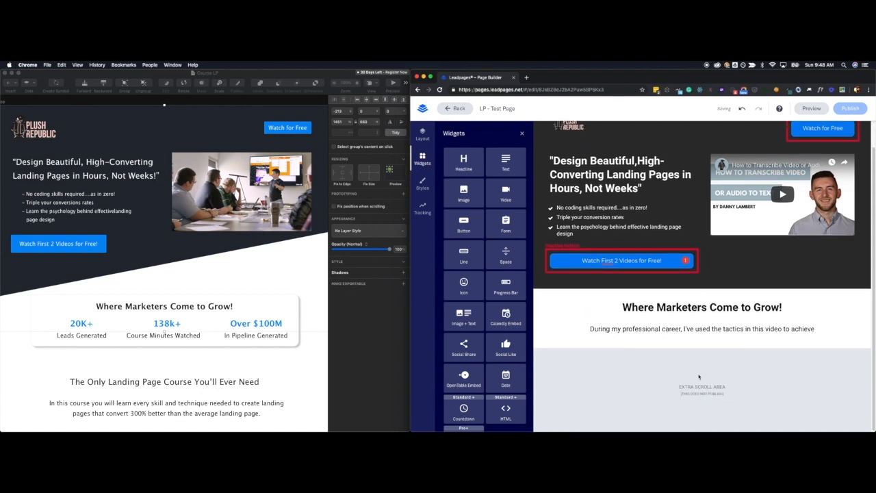
mouse_move(679, 330)
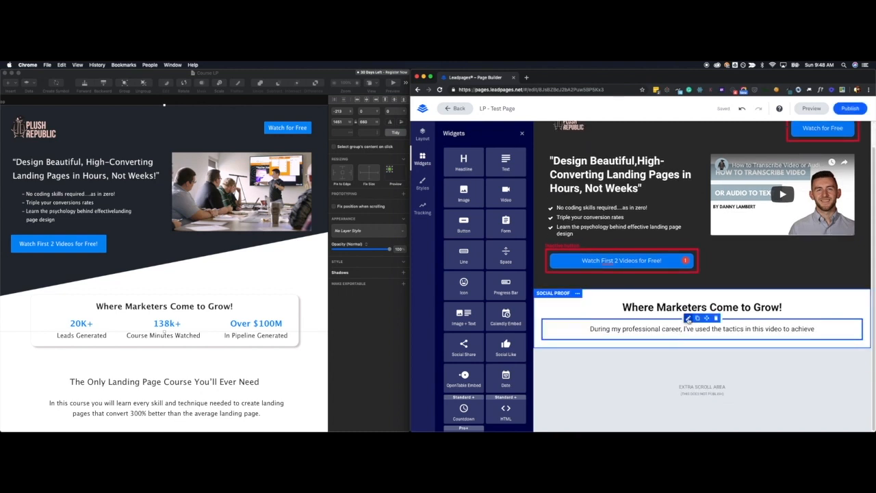
scroll(294, 357, "left", 1)
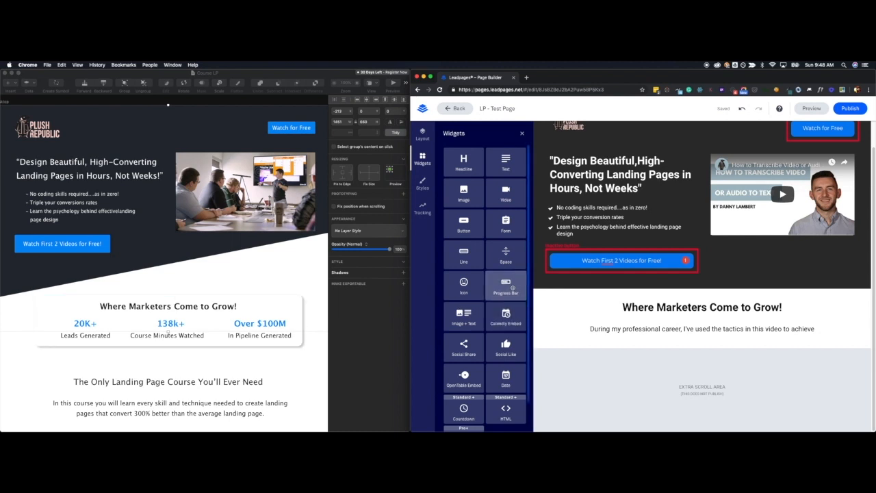
left_click(423, 134)
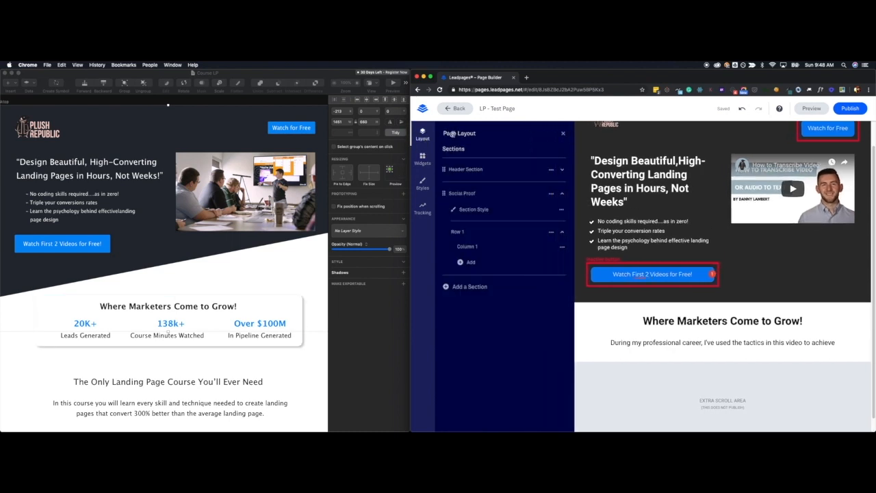
left_click(469, 263)
left_click(479, 278)
left_click(469, 281)
left_click(481, 295)
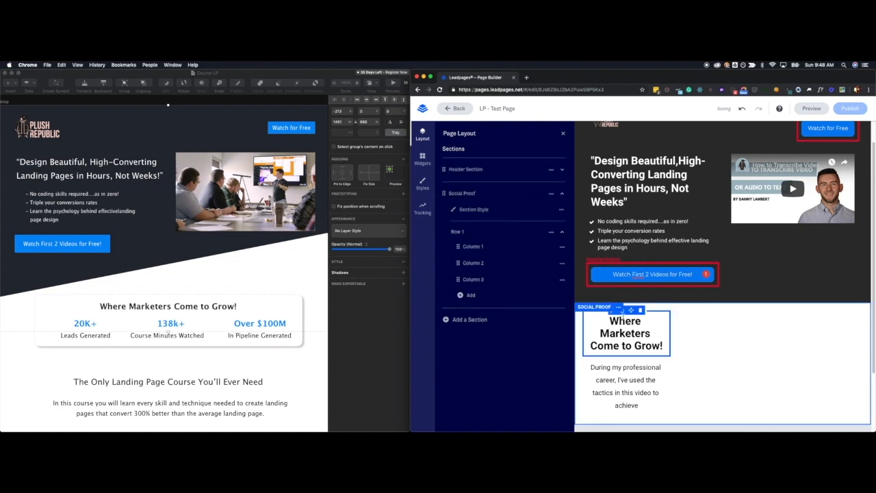
- Add a second row to the Social Proof section
mouse_move(631, 311)
left_mouse_down()
mouse_move(661, 305)
mouse_move(640, 319)
left_mouse_up()
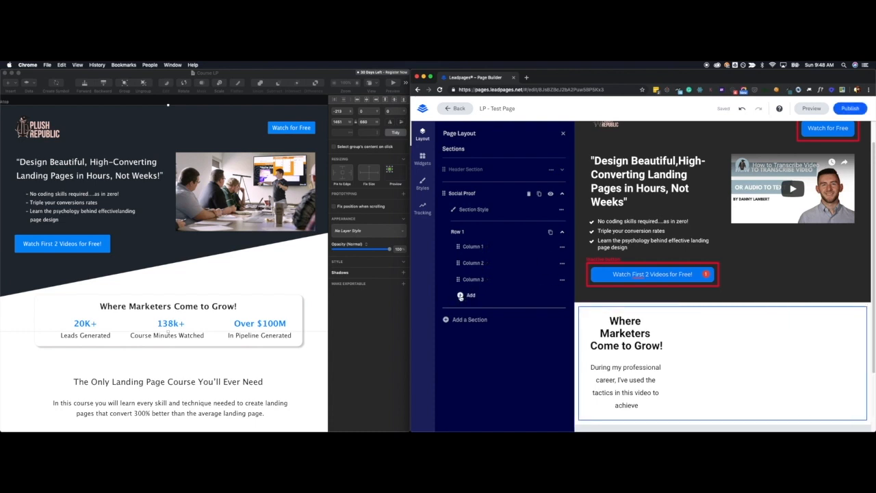
left_click(460, 296)
left_click(469, 322)
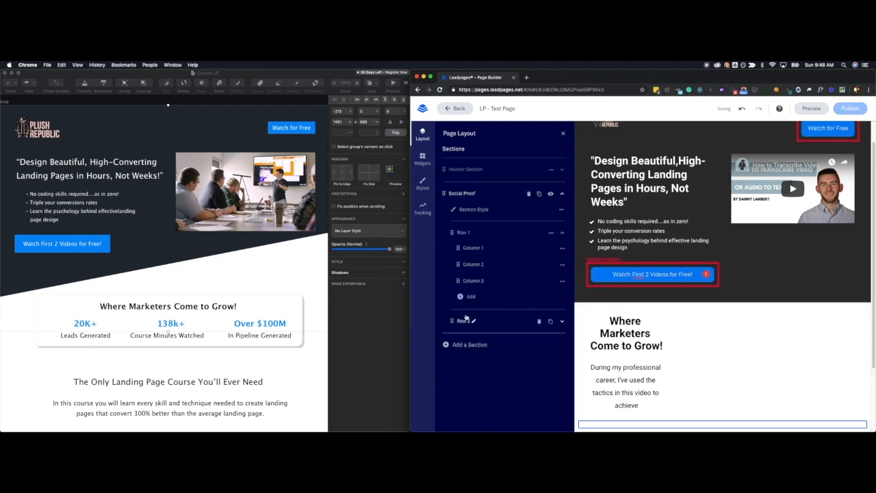
- Try to reorder the Social Proof rows by moving Row 2 above Row 1
left_click(463, 194)
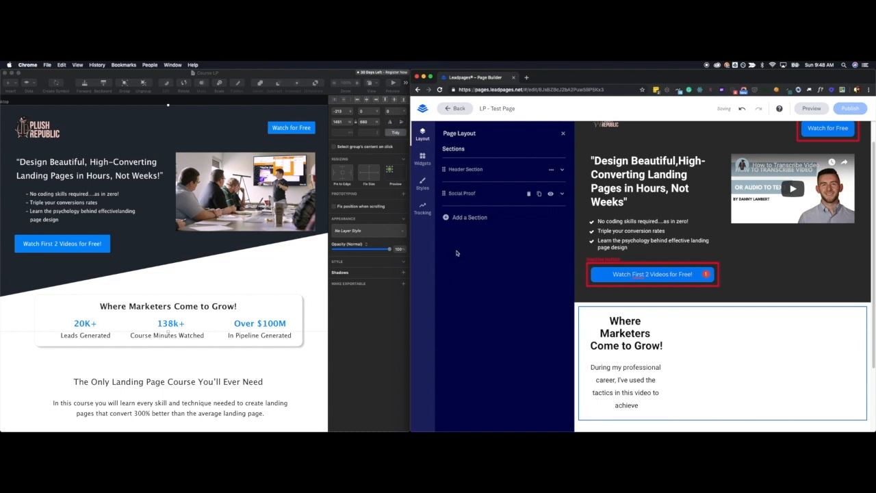
left_click(462, 194)
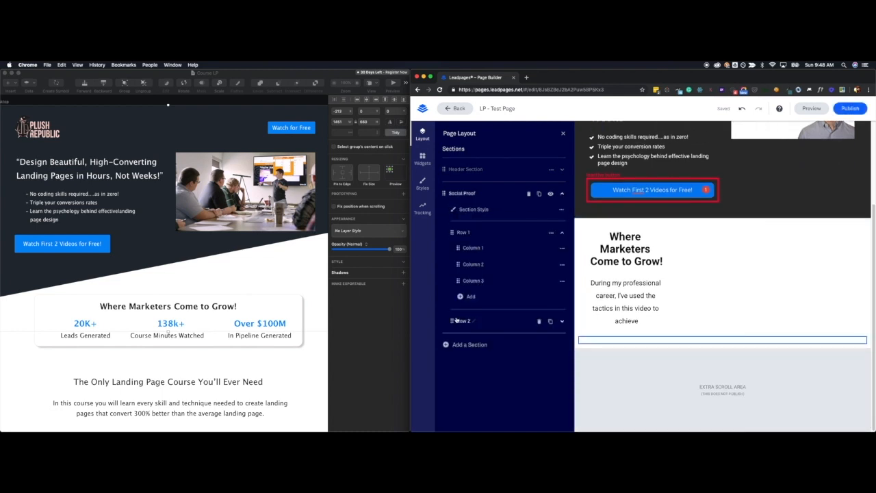
left_click(459, 194)
left_click(458, 194)
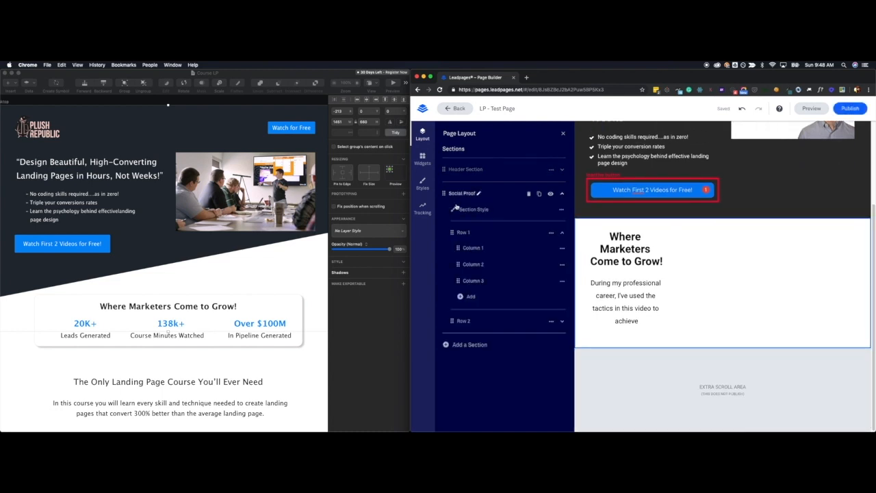
left_click_drag(449, 321, 450, 214)
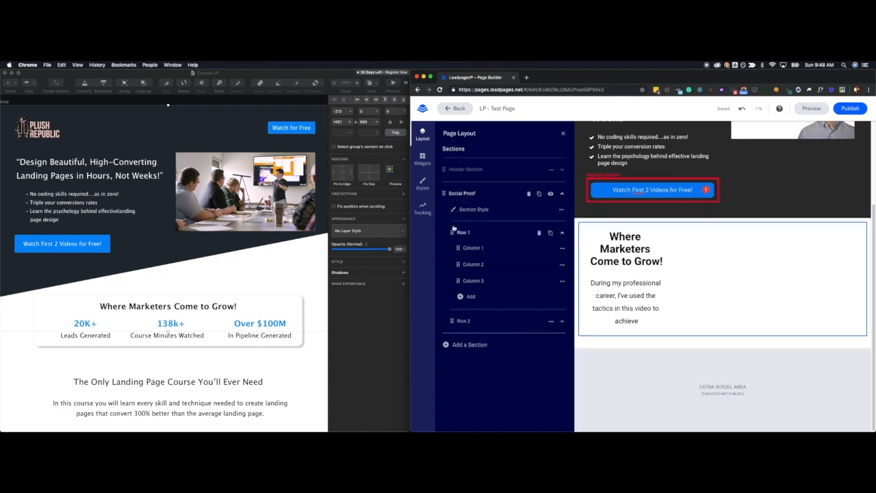
- Move the headline and subtext from Row 1 into Row 2, and place the three-column Row 1 below Row 2
left_click(458, 322)
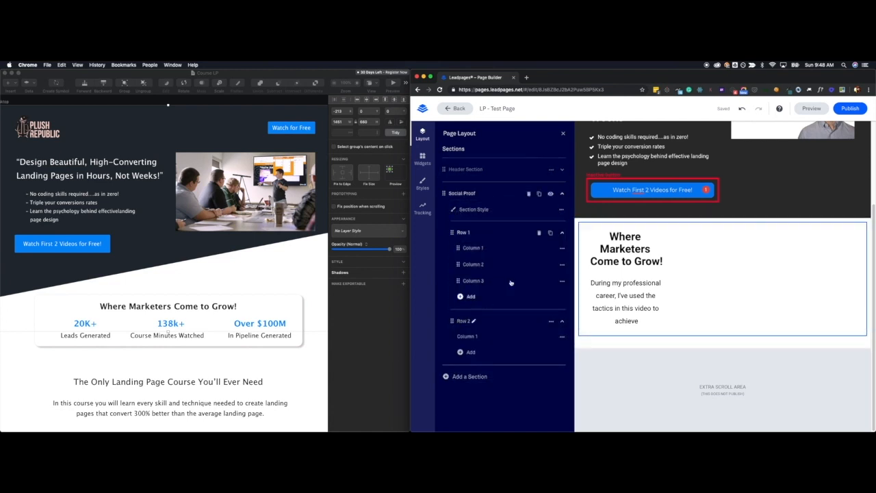
left_click_drag(636, 226, 651, 342)
left_click_drag(629, 271, 677, 367)
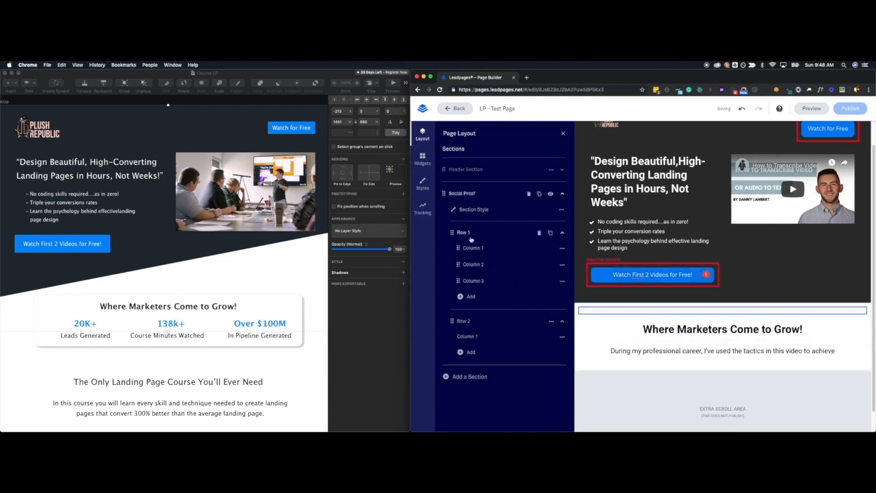
left_click_drag(450, 232, 457, 372)
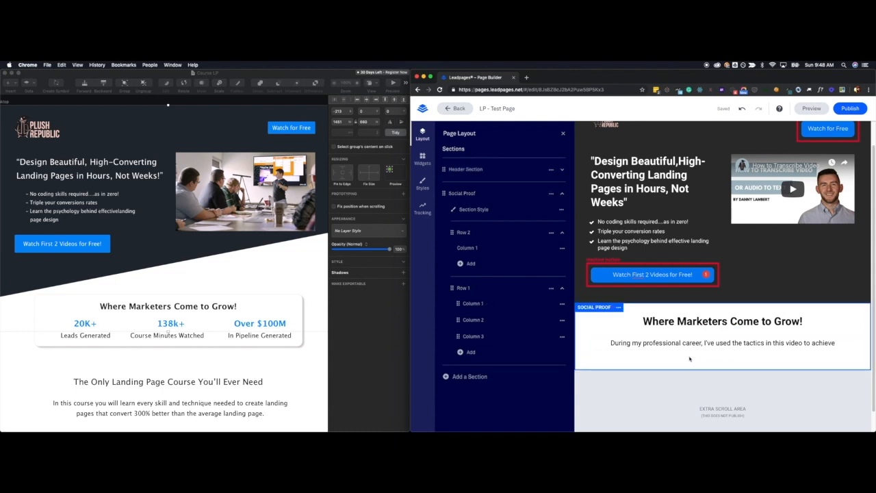
- Rename Row 2 as Headline & Subtext
left_click(476, 233)
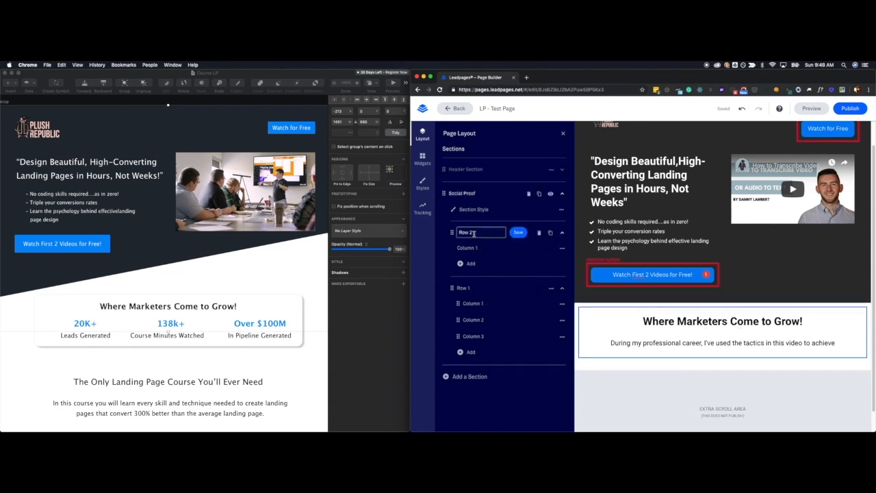
type("Headline & Subtext")
left_click(518, 233)
- Collapse the three-column Row 1 and rename it as Proof Points
left_click(470, 290)
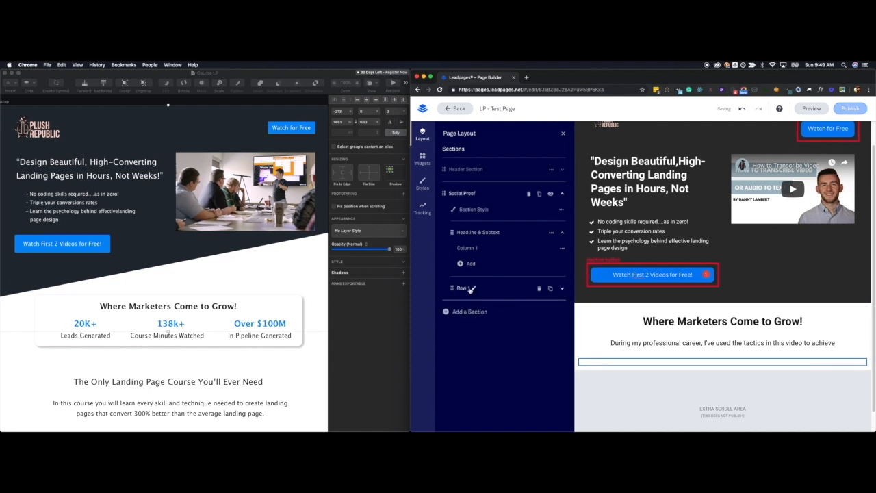
left_click(473, 289)
type("R")
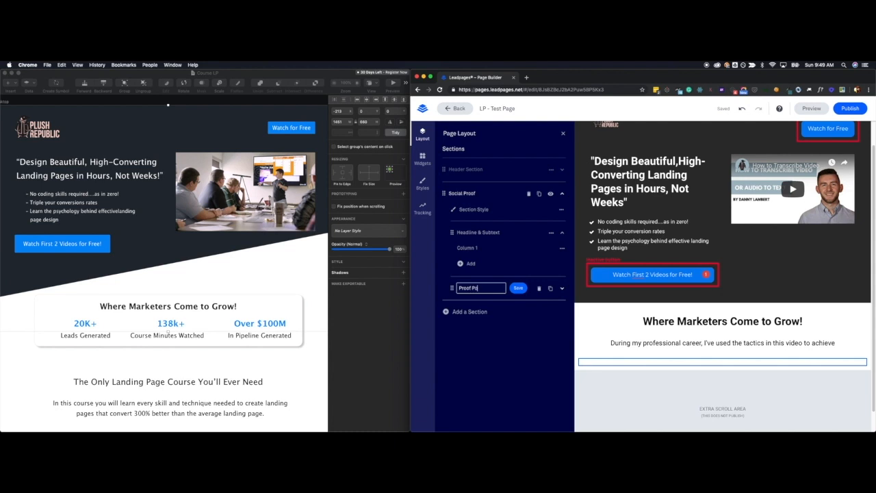
left_click(518, 288)
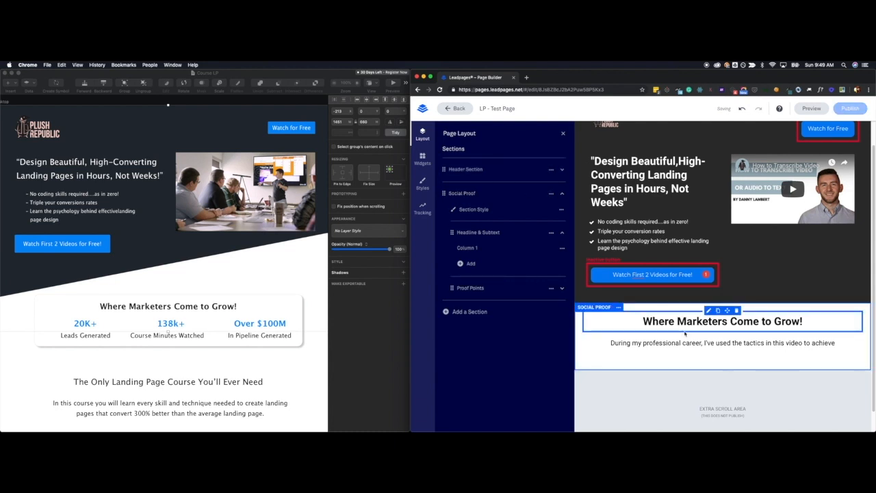
- Add a second column to the Headline & Subtext row
left_click(471, 264)
left_click(476, 280)
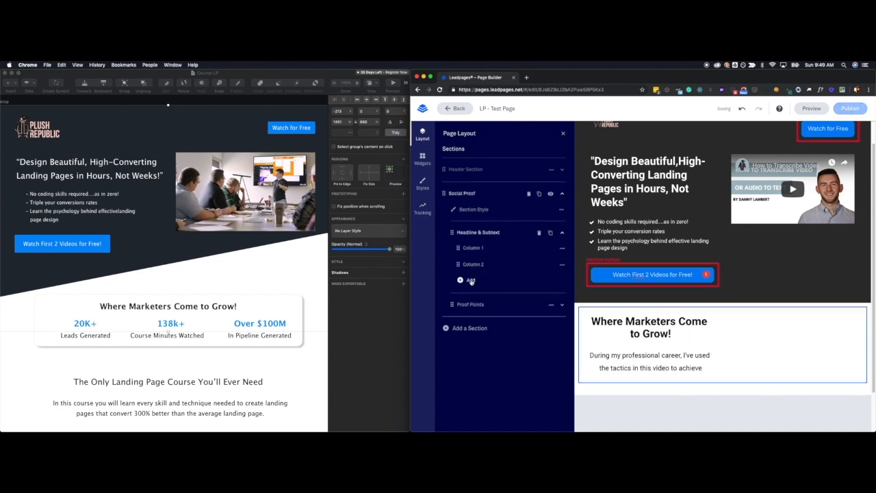
- Undo adding the second column to the Headline & Subtext row, and expand the Proof Points row
key("super+z")
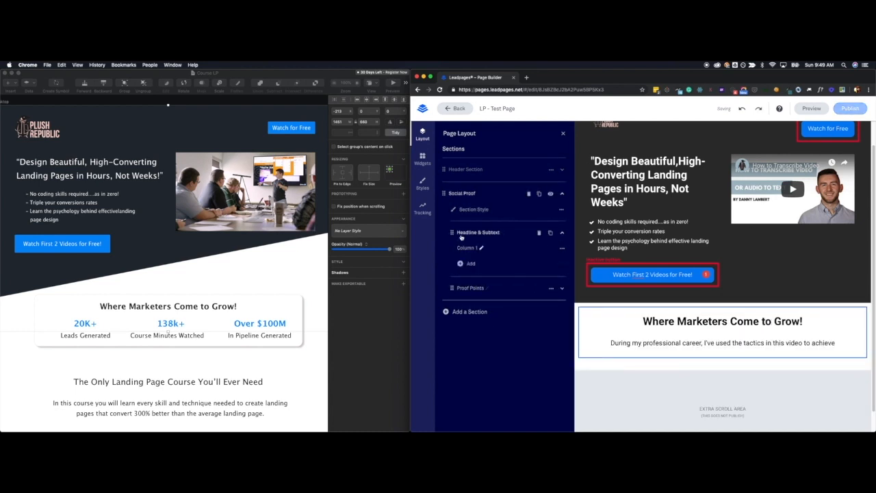
left_click(470, 256)
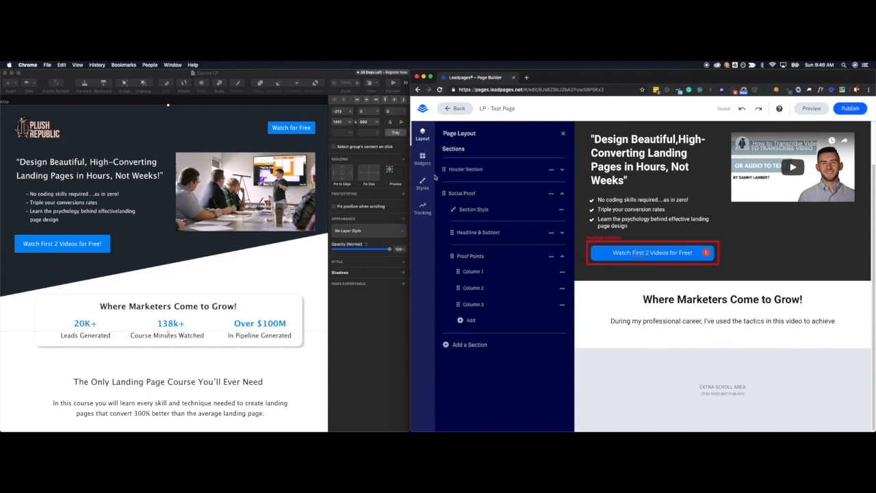
- Add a Text widget to each of the three columns in the Proof Points row
left_click(422, 159)
left_click_drag(506, 162, 593, 343)
left_click_drag(497, 167, 687, 336)
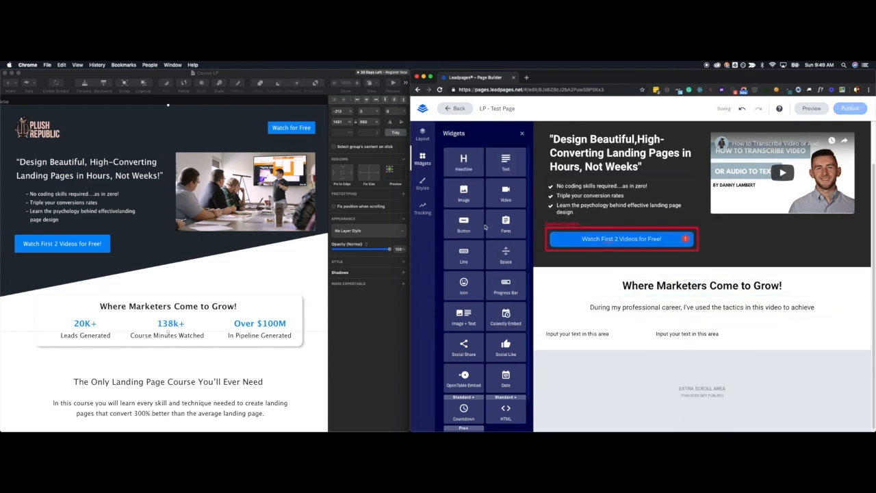
left_click_drag(506, 162, 798, 337)
- Centre the first proof point's text and replace it with "20K+" above "Leads Generated"
left_click(592, 333)
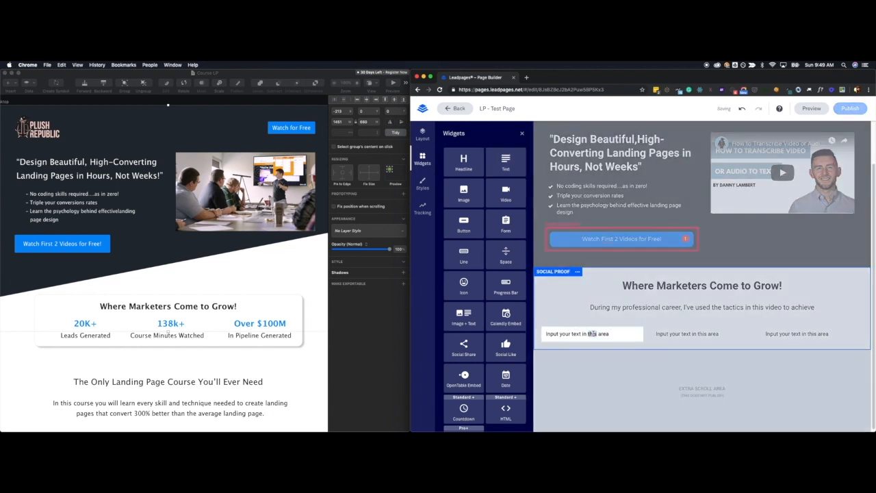
triple_click(593, 333)
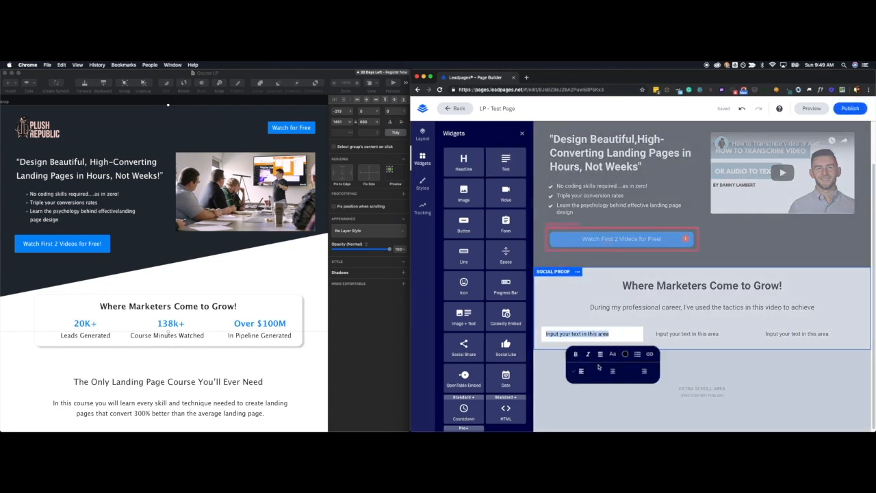
left_click(612, 370)
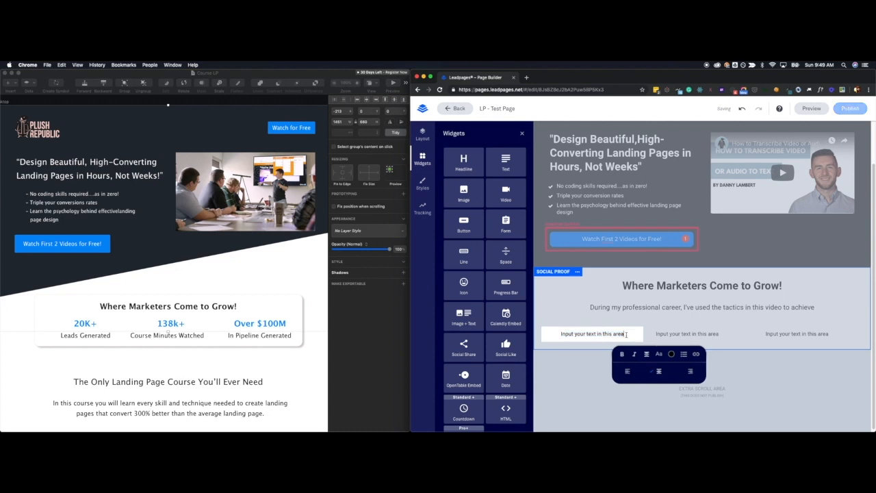
triple_click(625, 334)
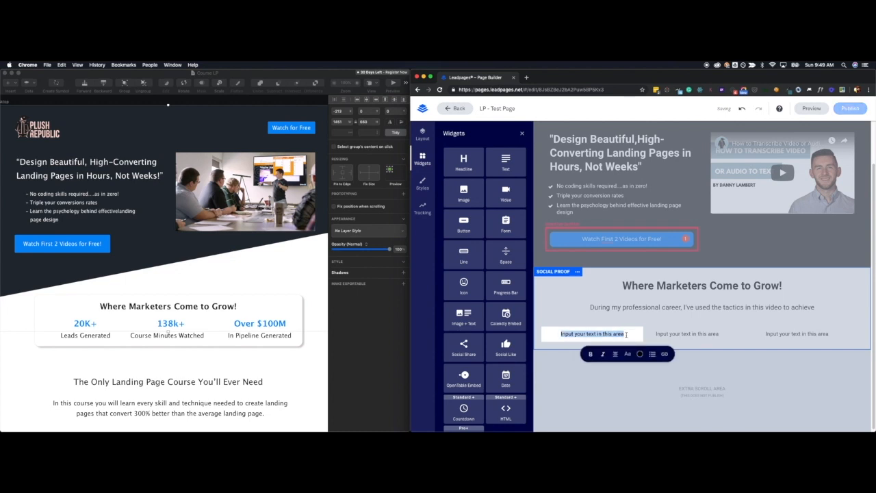
type("20")
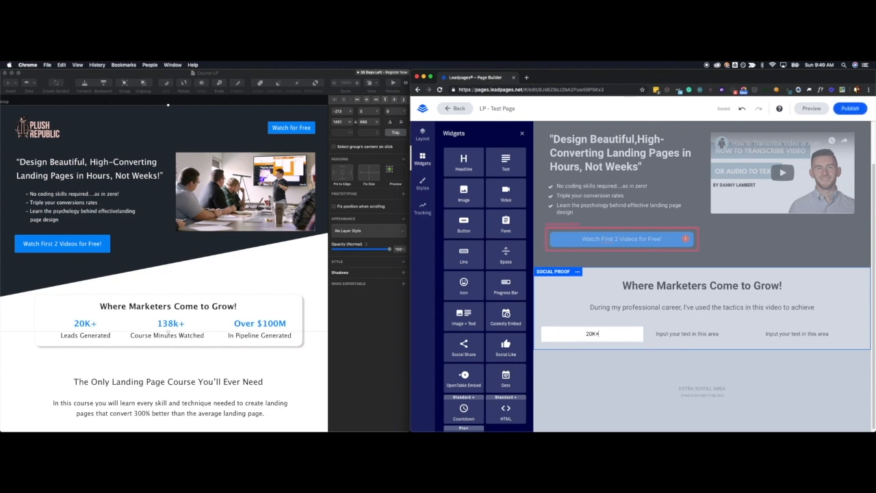
type("K+")
key("Return")
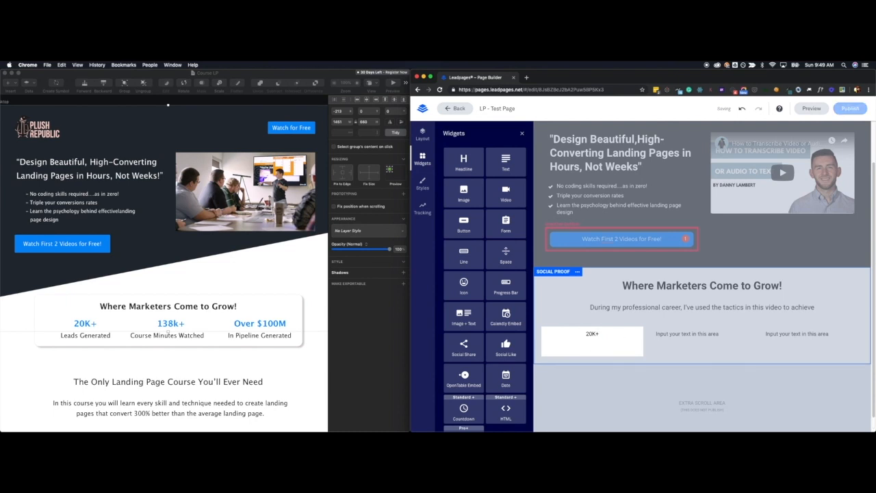
type("Leads Generated")
- Format "20K+" as bold blue text at size 9
triple_click(611, 333)
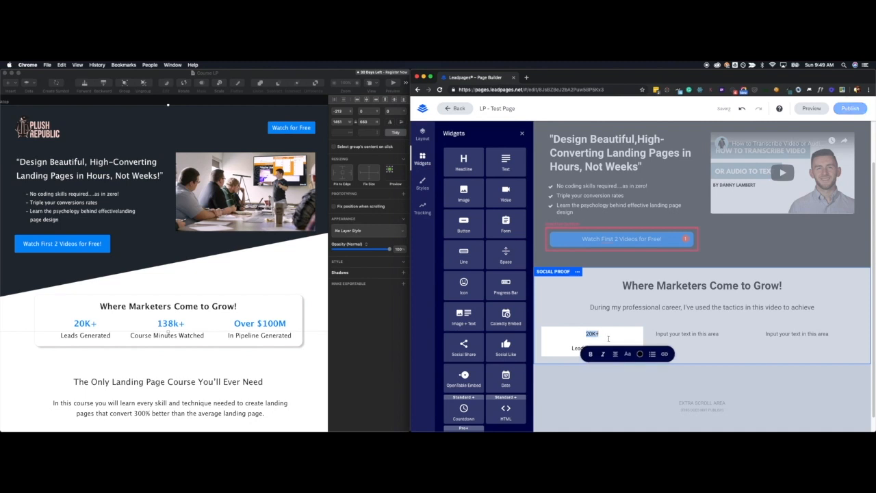
left_click(638, 354)
left_click(594, 362)
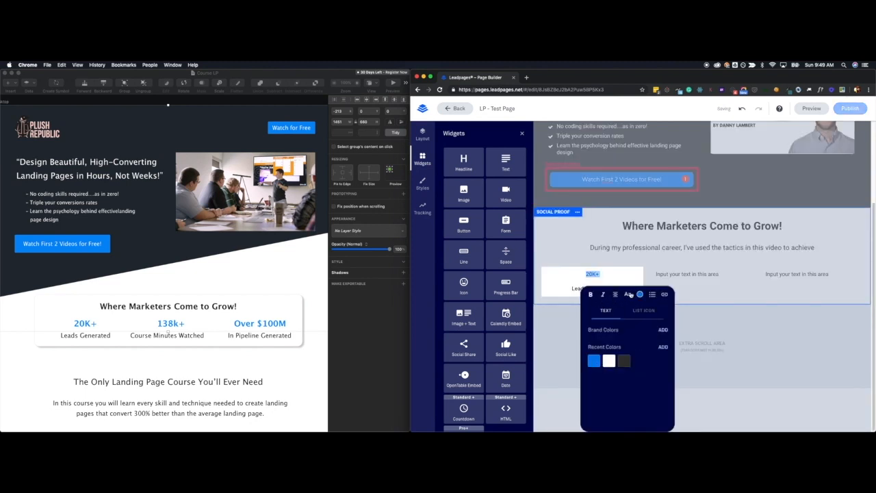
left_click(630, 294)
left_click_drag(625, 348, 642, 348)
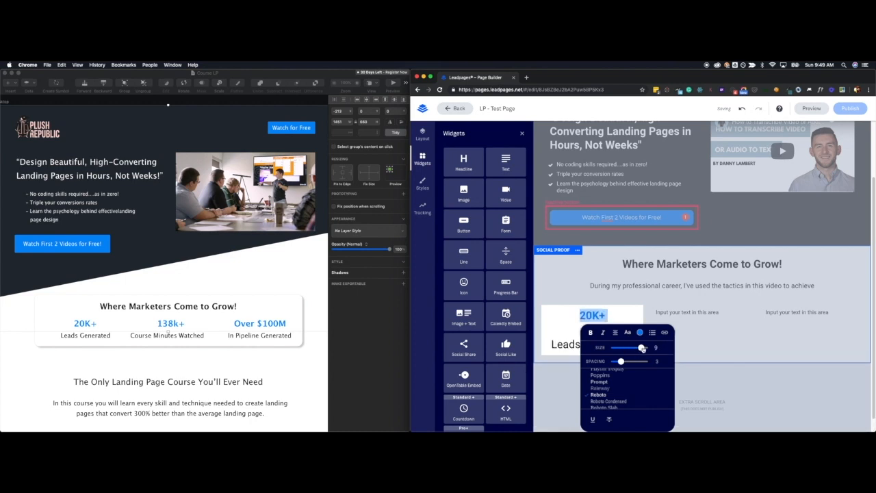
- Reduce the "Leads Generated" line to small body-text size
triple_click(584, 344)
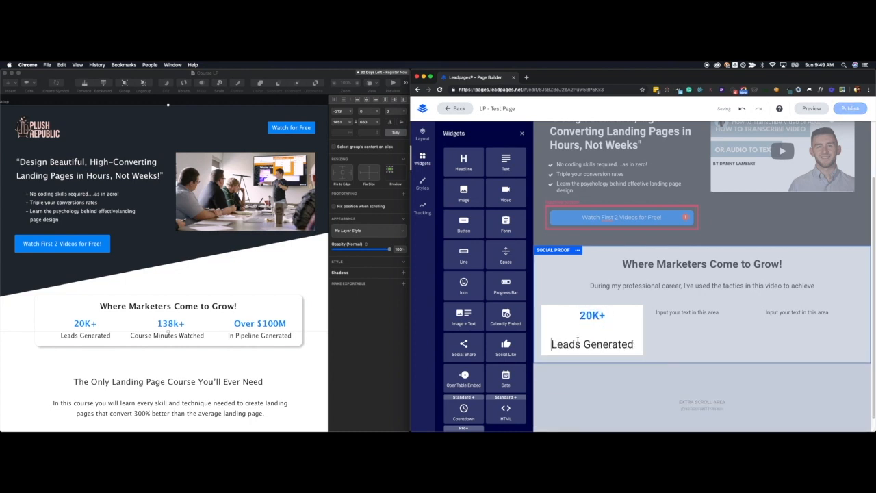
left_click(629, 367)
left_click_drag(646, 383, 601, 397)
- Set the spacing of the "20K+" line to 1 and finish editing the first proof point
triple_click(593, 315)
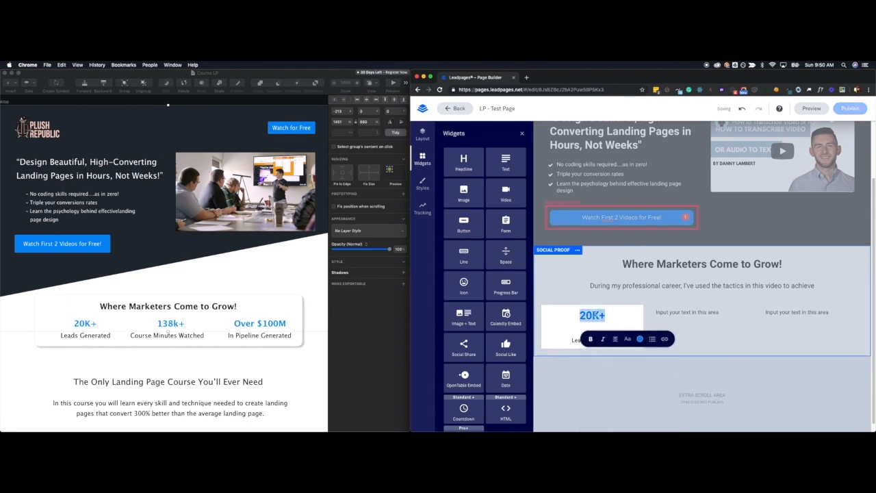
left_click(628, 339)
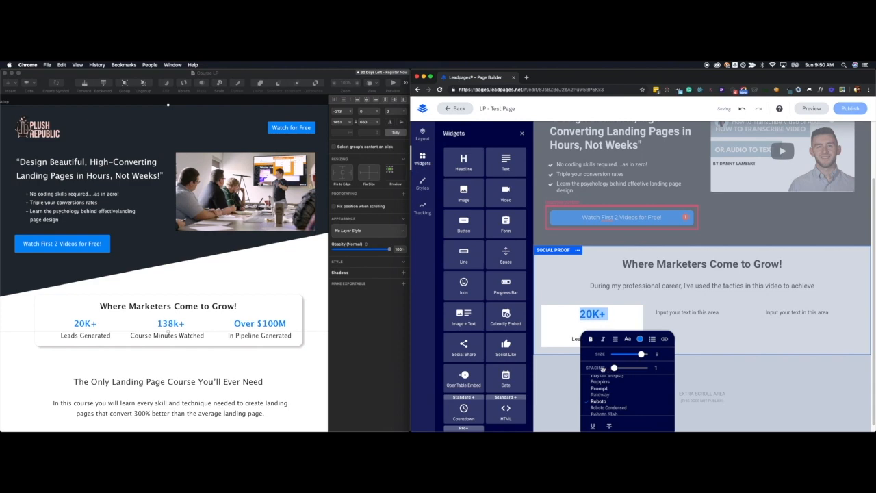
left_click(676, 348)
left_click(605, 331)
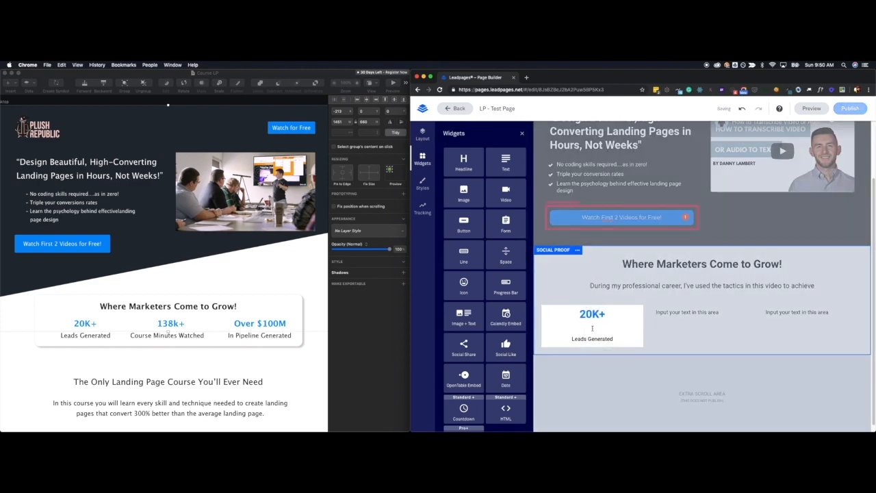
left_click(647, 321)
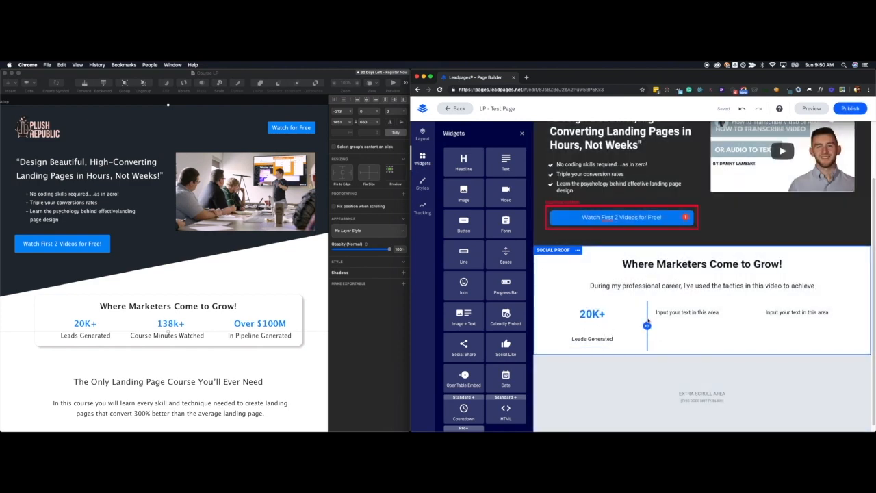
- Replace the second proof point's placeholder text with "138k+" above "Course Minutes Watched"
left_click(680, 314)
triple_click(679, 314)
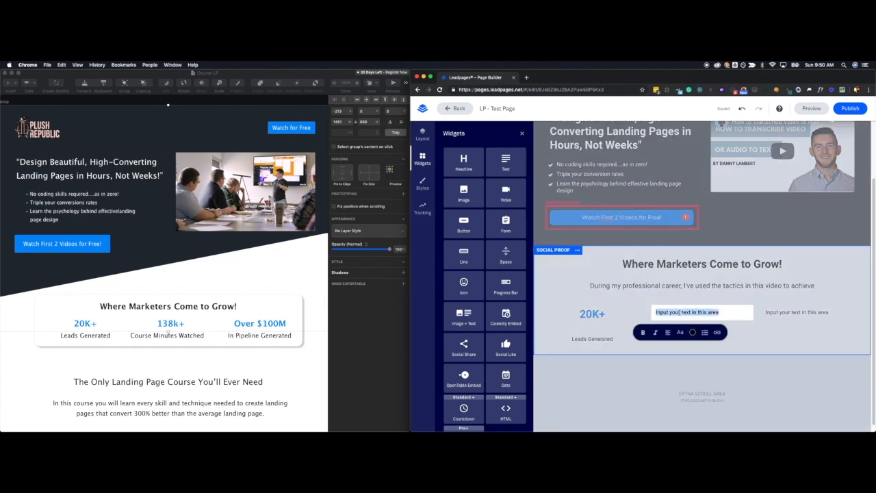
type("1")
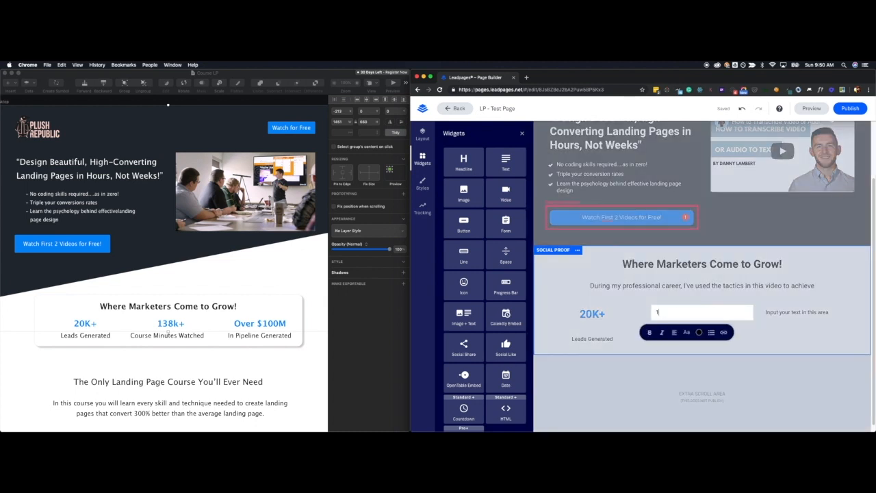
type("38")
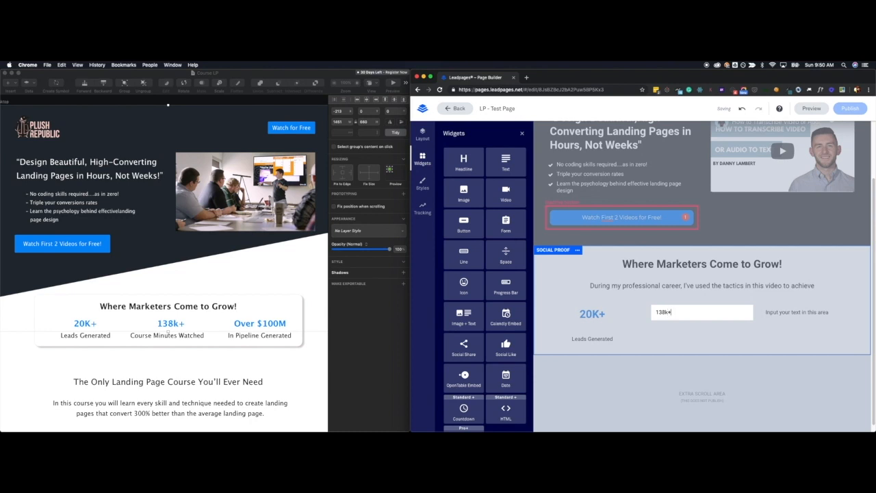
type("k+")
key("Return")
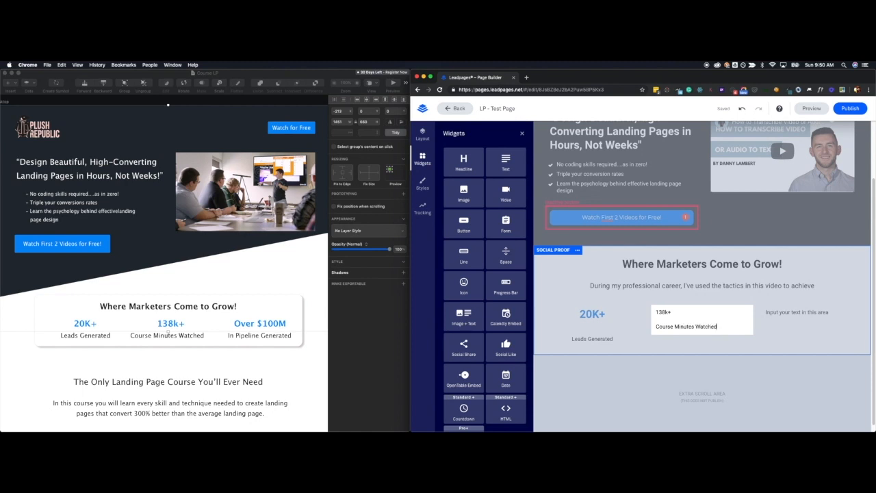
- Format "138k+" as bold blue text at size 9
left_click_drag(678, 313, 654, 313)
left_click(663, 333)
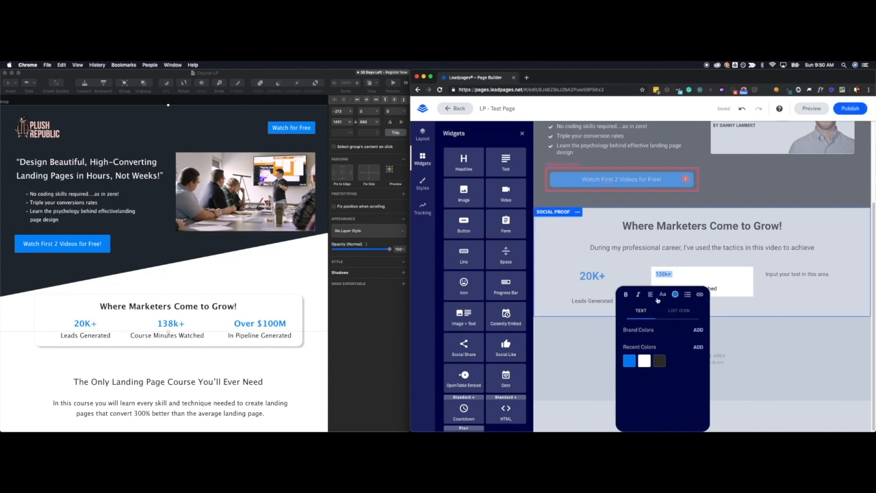
left_click_drag(660, 340, 676, 341)
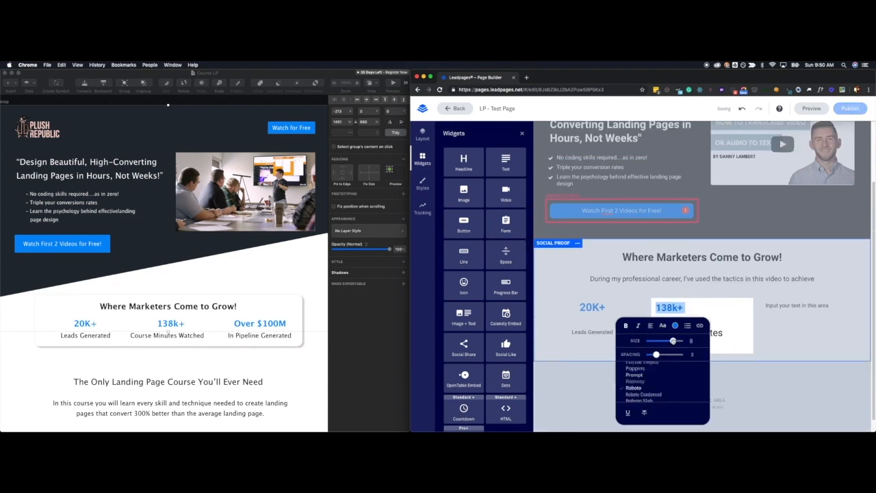
- Centre the second proof point's text and set its spacing to 1
left_click(651, 325)
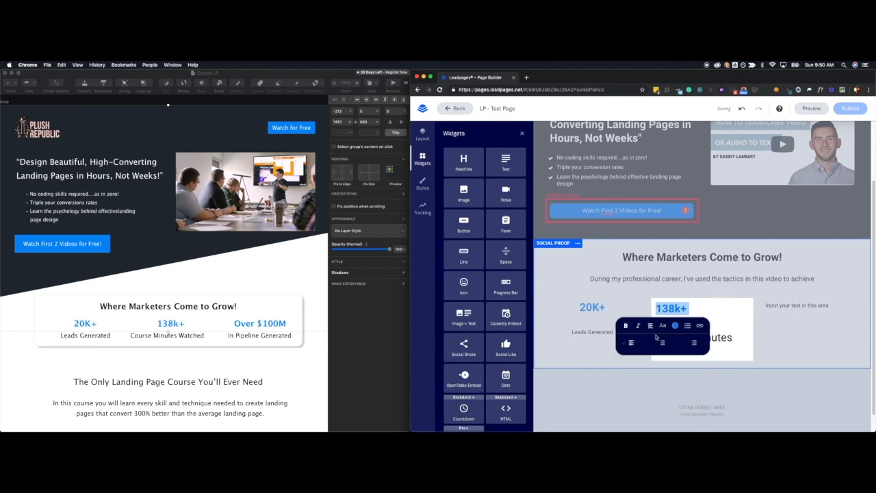
left_click(662, 342)
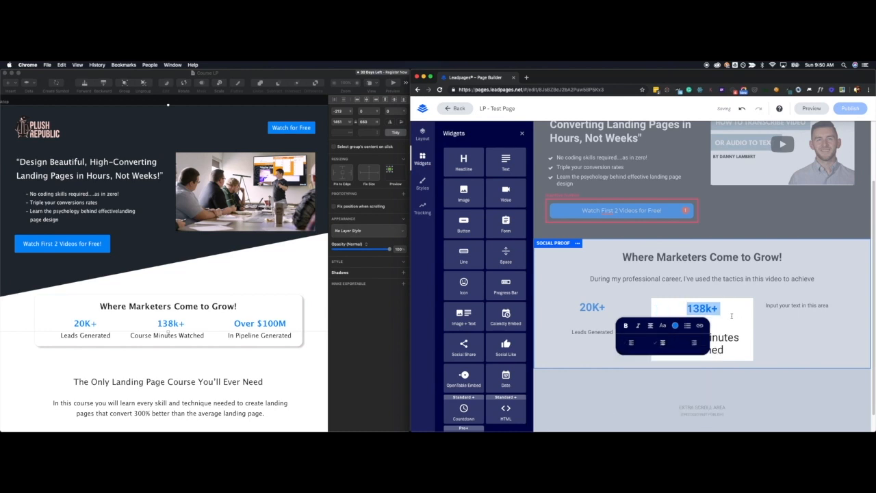
left_click(662, 326)
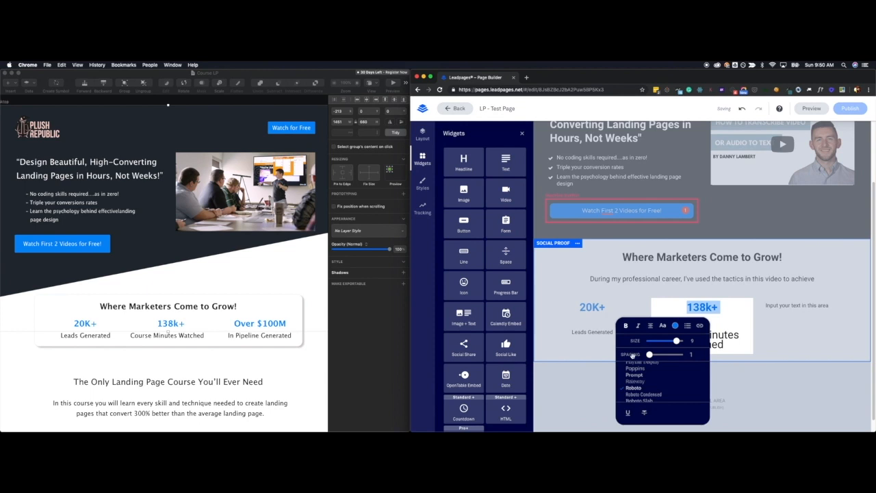
- Set the "Course Minutes Watched" line to size 5
left_click(728, 345)
left_click_drag(729, 346, 656, 341)
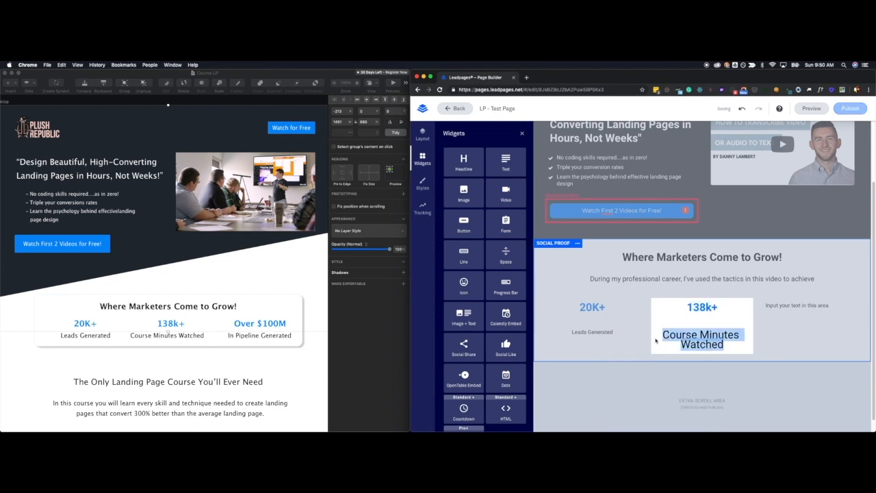
left_click(702, 368)
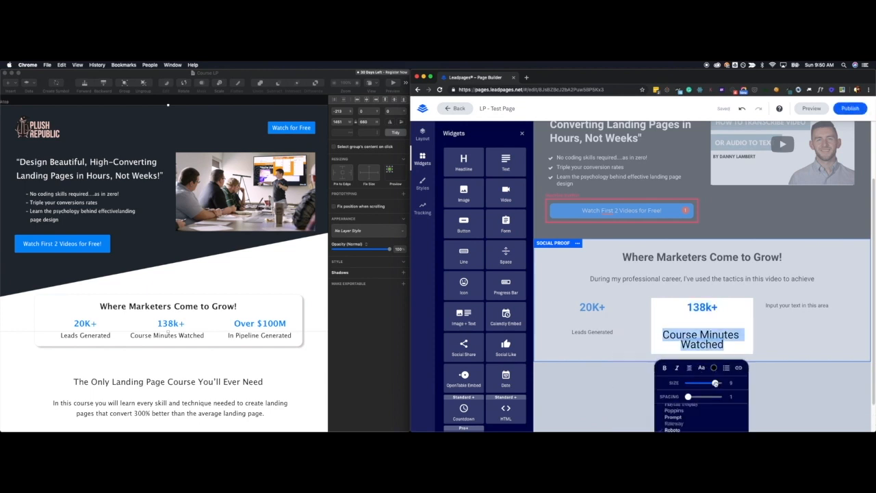
left_click_drag(715, 383, 702, 382)
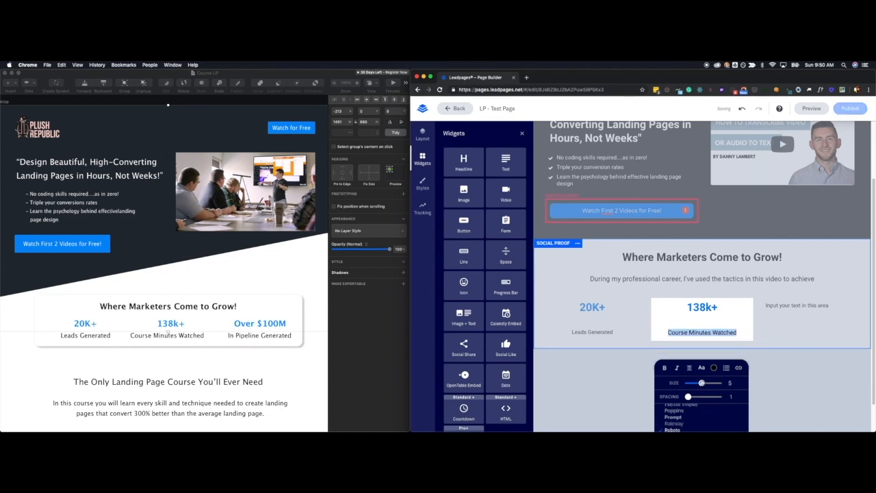
- Replace the third proof point's placeholder text with "Over $100M" above "In Pipeline Generated"
left_click(781, 306)
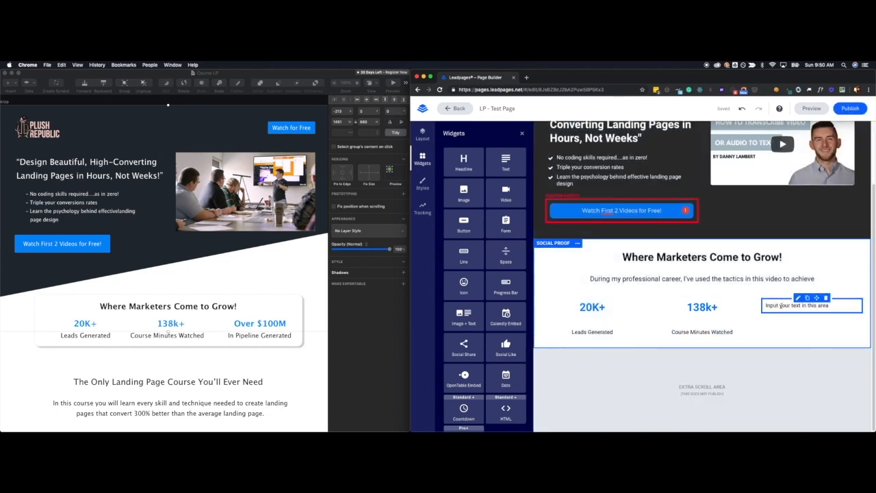
left_click(781, 306)
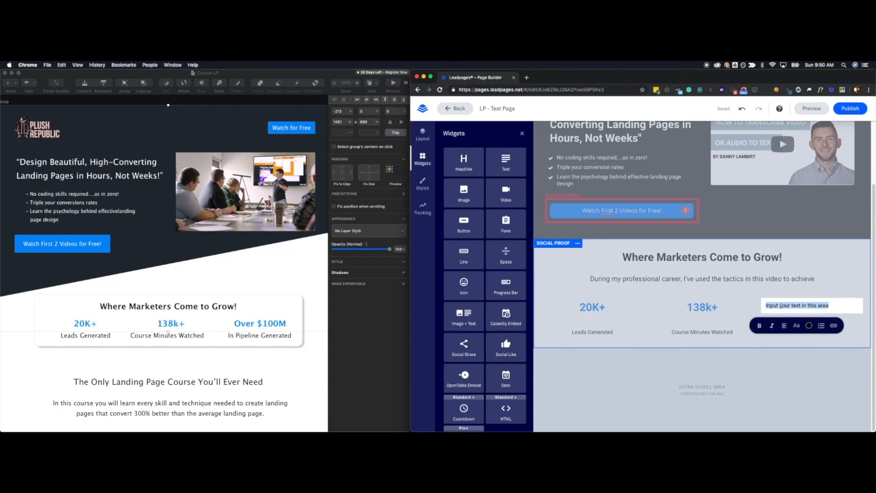
type("Over")
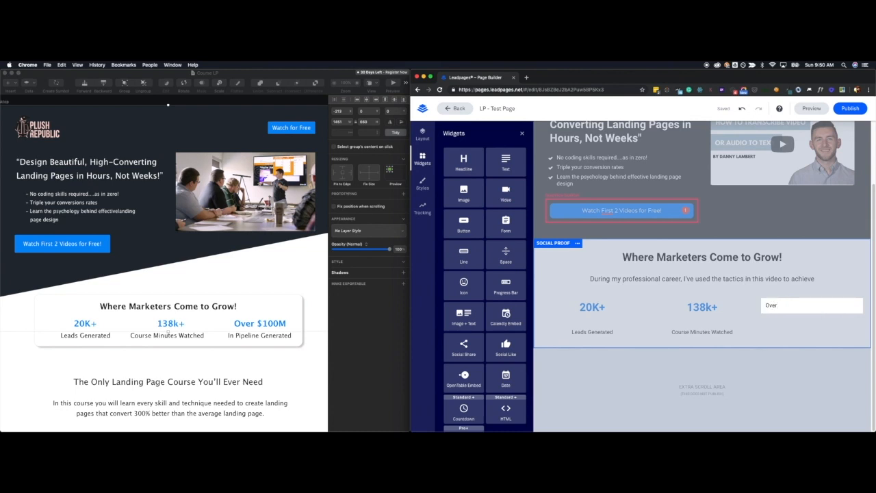
type(" $100M")
key("Return")
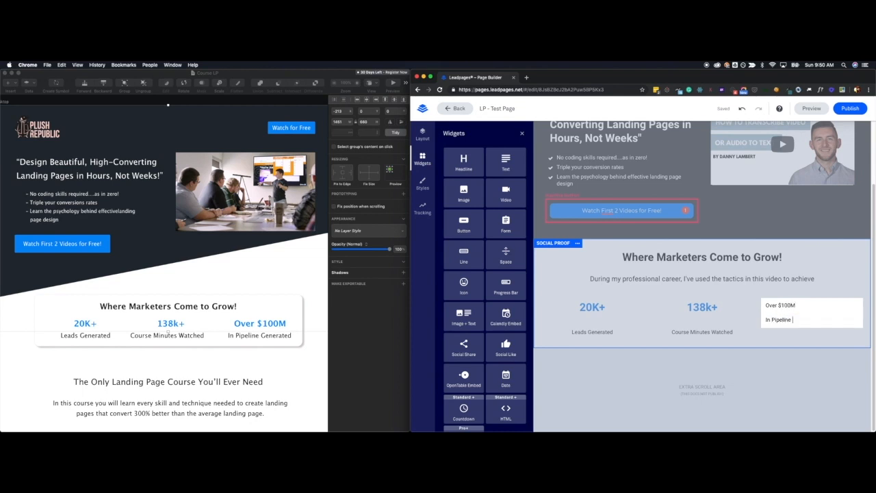
- Format "Over $100M" in the third proof point as bold blue text at size 7
left_click_drag(795, 305, 765, 305)
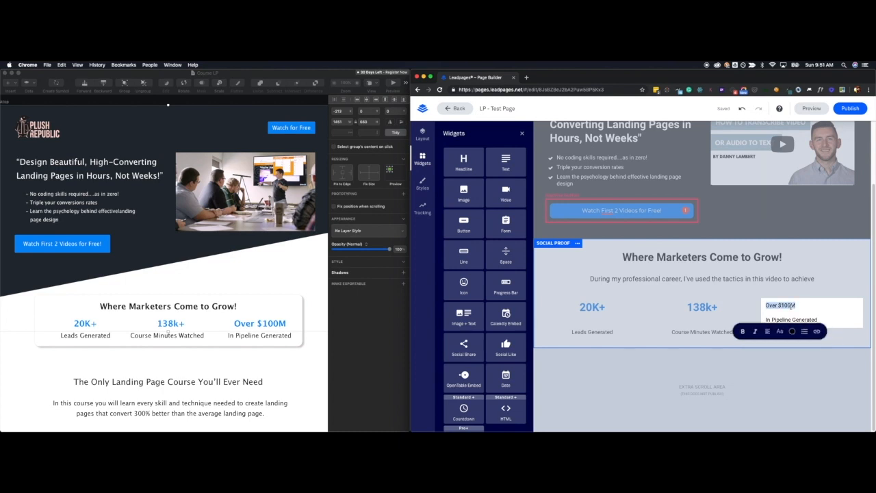
left_click(792, 326)
left_click(746, 361)
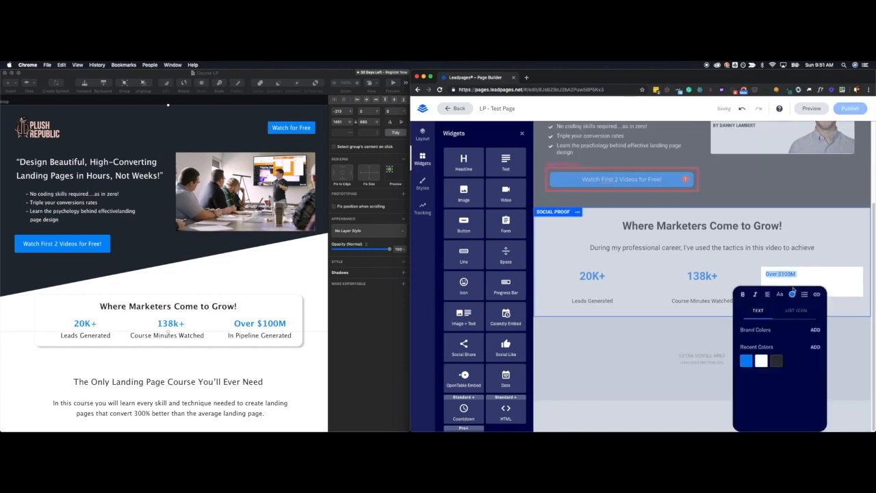
left_click(779, 297)
left_click_drag(776, 340, 786, 340)
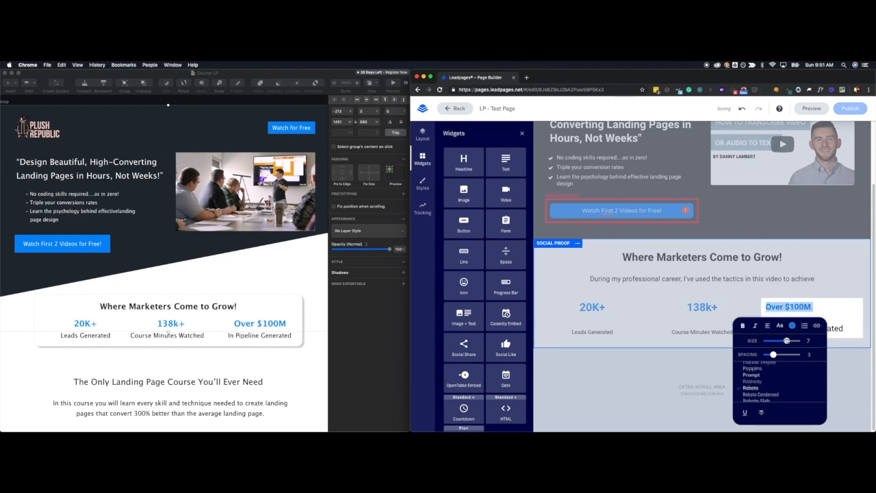
- Centre the third proof point's text and set "Over $100M" to size 8 with spacing 1
left_click(768, 326)
left_click(780, 343)
left_click(779, 326)
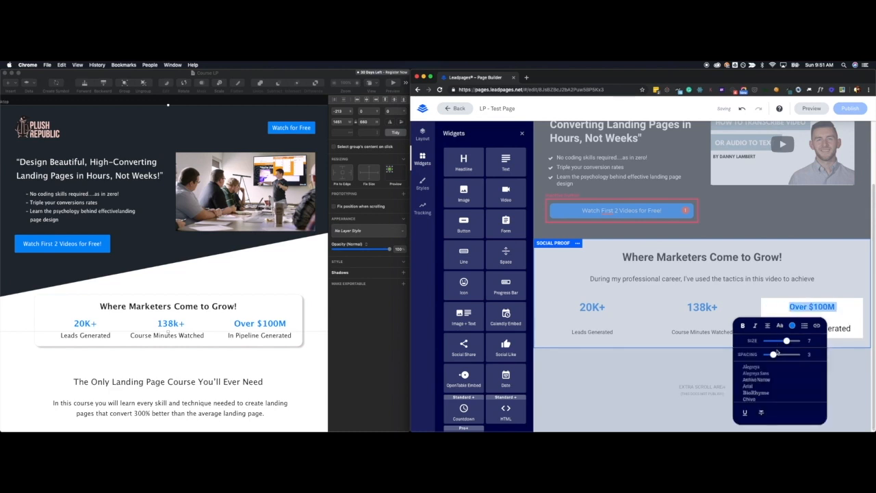
left_click_drag(786, 340, 790, 340)
left_click(808, 340)
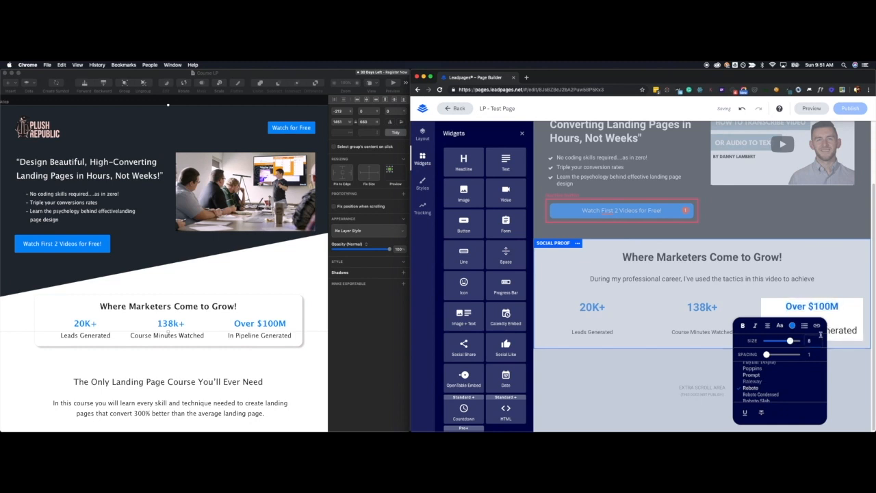
- Set the "In Pipeline Generated" line to size 5
triple_click(839, 331)
left_click(811, 354)
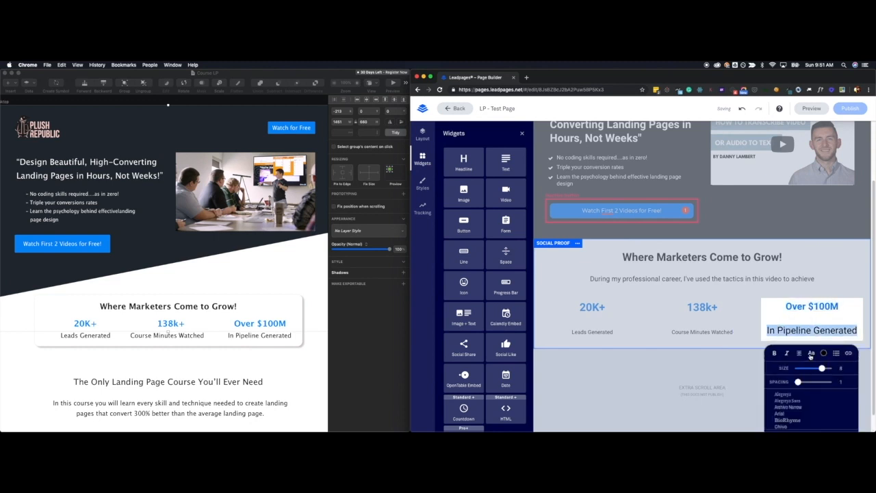
left_click_drag(822, 368, 812, 368)
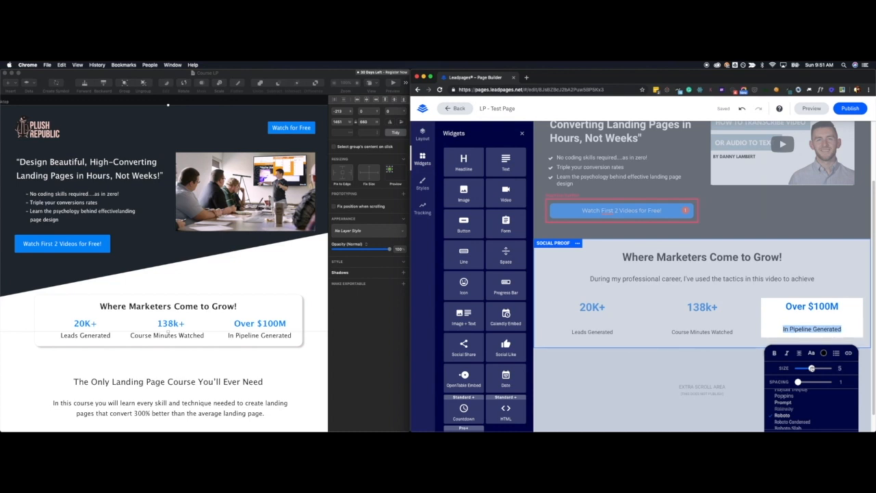
left_click(749, 311)
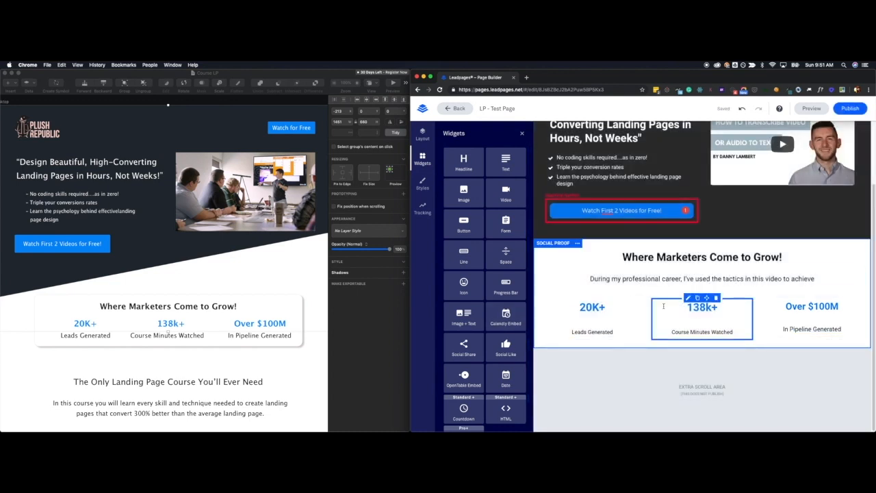
- Remove the "Leads Generated" line and its line break from the first proof point's text box, leaving only "20K+"
left_click(603, 316)
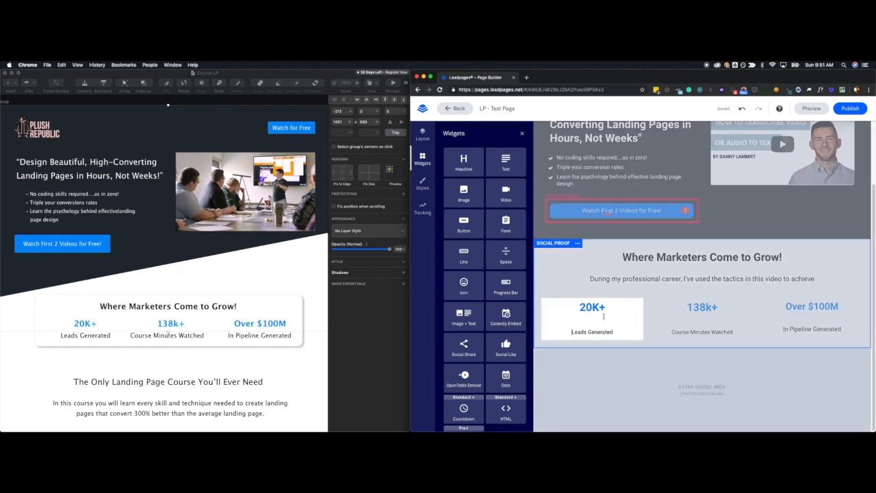
left_click(600, 356)
left_click(598, 322)
triple_click(592, 332)
key("BackSpace")
key("BackSpace")
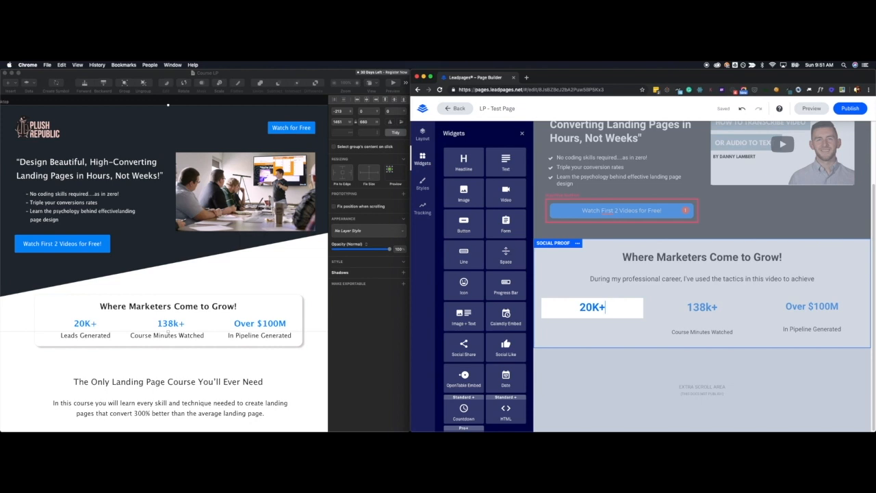
left_click(581, 349)
- Add a separate text widget below "20K+" reading "Leads Generated" and centre it
left_click_drag(505, 161, 597, 327)
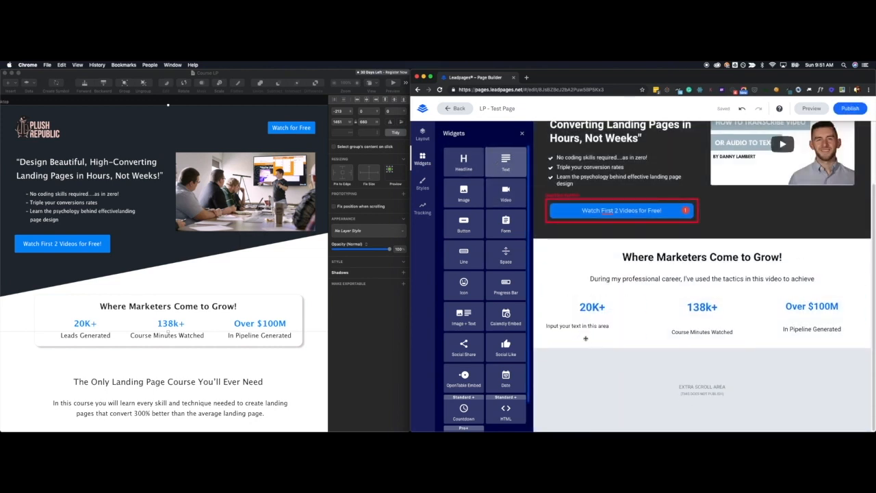
left_click(599, 326)
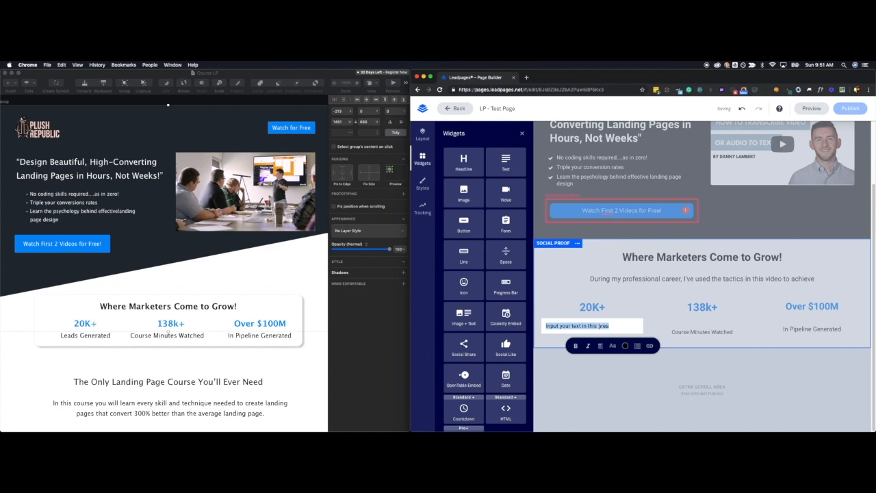
type("Leads Gene")
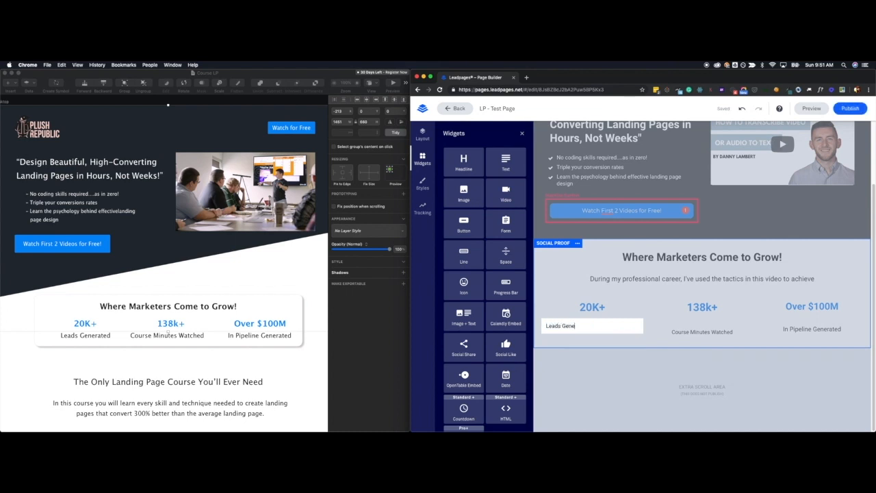
triple_click(588, 329)
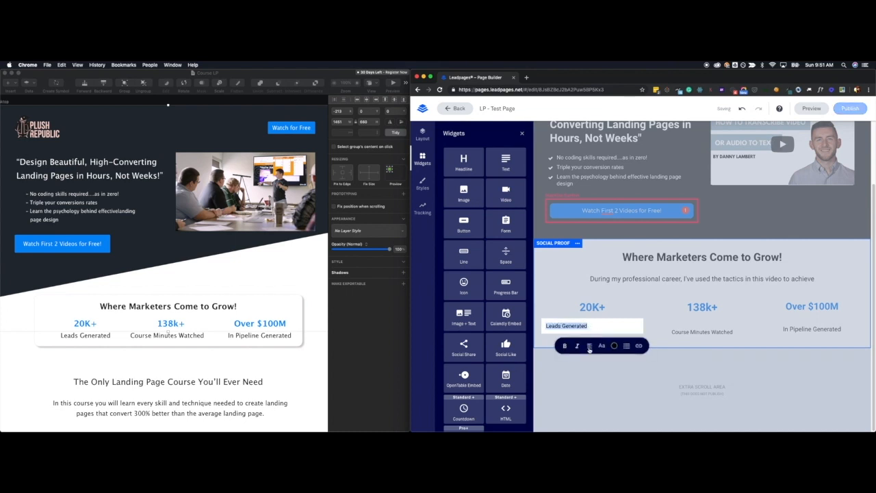
left_click(590, 347)
left_click(602, 363)
left_click(684, 359)
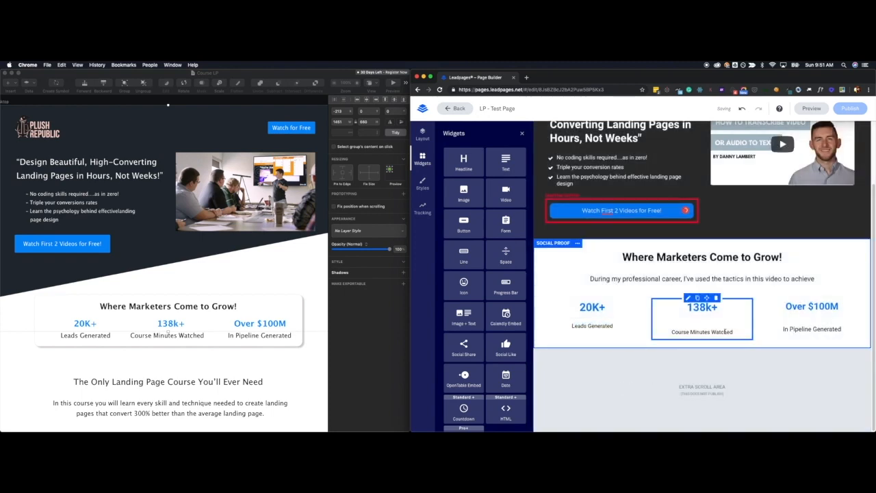
- Remove the "Course Minutes Watched" line from the second proof point's text box, leaving only "138k+"
triple_click(723, 332)
key("BackSpace")
key("BackSpace")
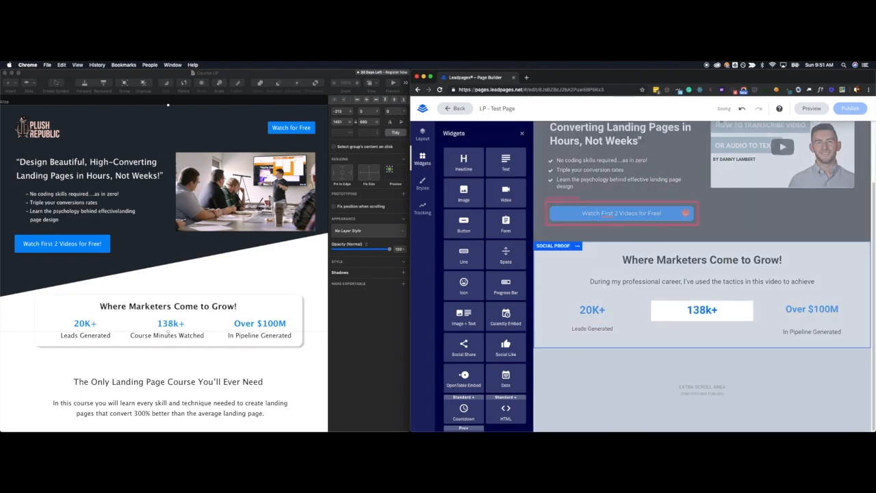
left_click(700, 376)
- Place a copy of the "Leads Generated" text below "138k+" and change its wording to "Course Minutes Watched"
left_click_drag(597, 320, 703, 331)
double_click(703, 331)
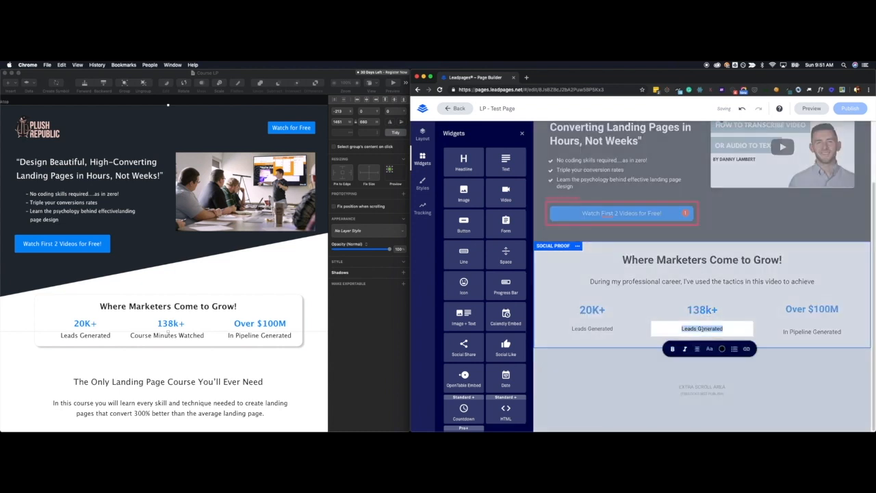
type("Cours")
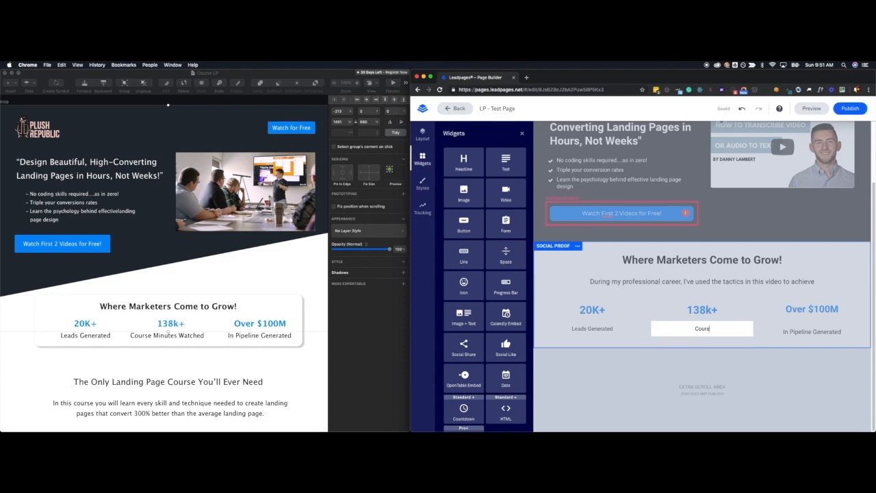
type("e Minutes Watched")
- Remove the "In Pipeline Generated" line from the third proof point's text box, leaving only "Over $100M"
left_click(804, 331)
double_click(801, 331)
left_click(806, 331)
key("BackSpace")
key("BackSpace")
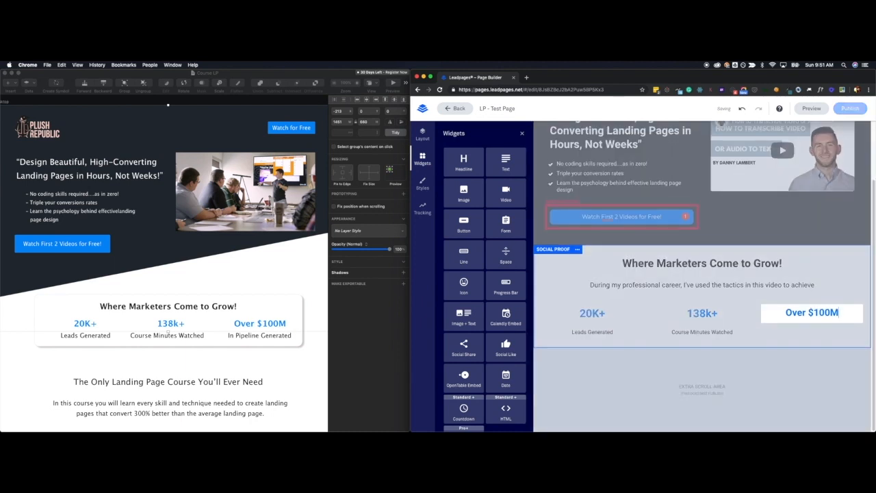
left_click(705, 341)
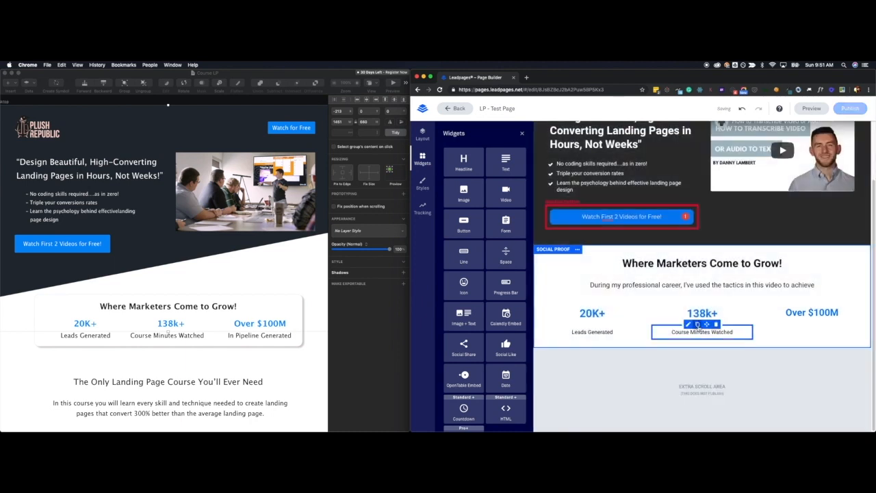
- Duplicate the "Course Minutes Watched" text, move the copy below "Over $100M" and change its wording to "In Pipeline Generated"
left_click(697, 324)
left_click_drag(732, 319, 804, 339)
left_click(805, 331)
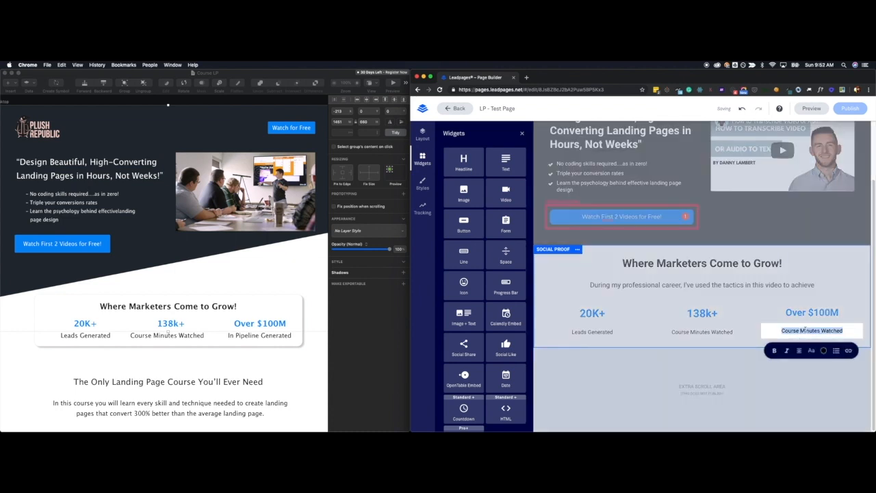
type("In")
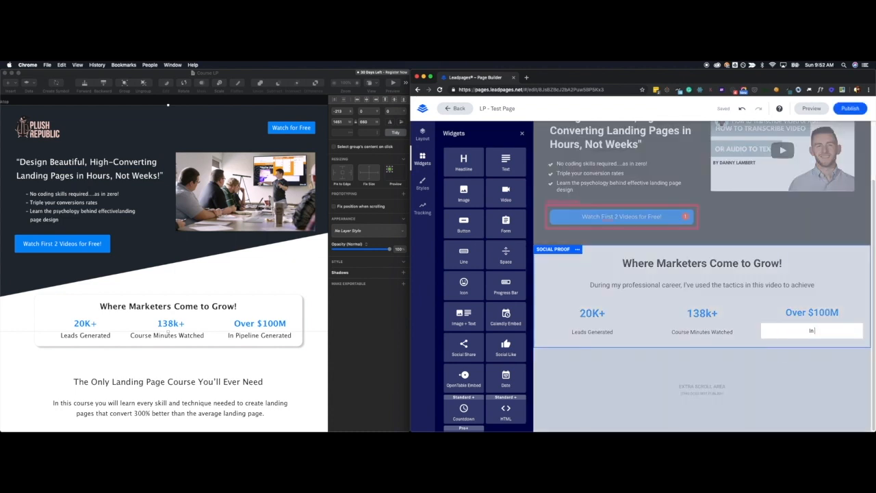
type(" Pipeline Generated")
left_click(565, 251)
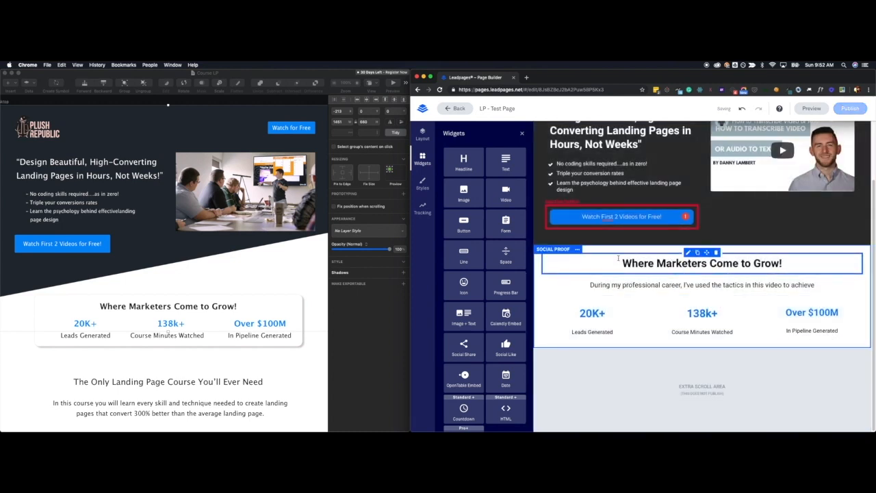
- Set the Social Proof section's top and bottom padding to 3 and close its settings
left_click(577, 249)
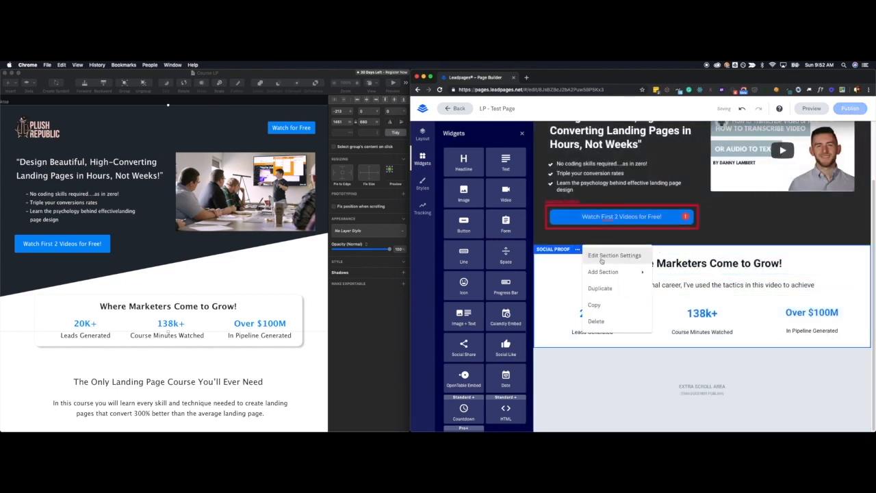
left_click(601, 260)
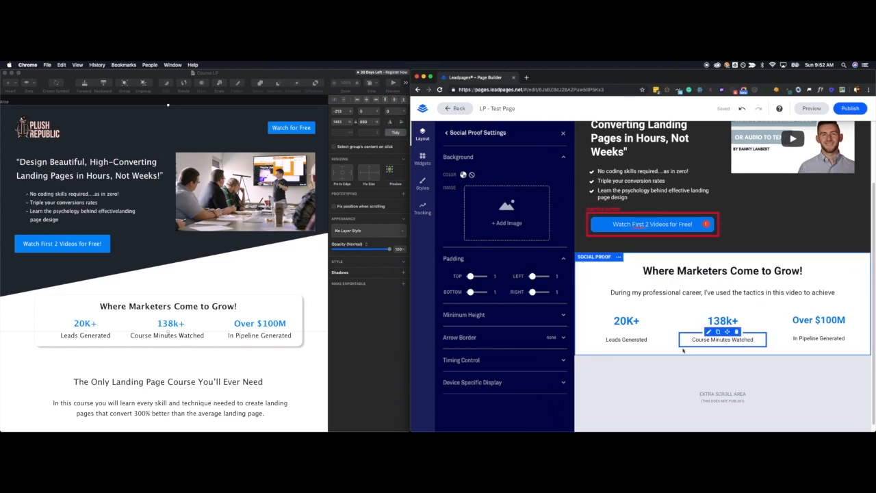
left_click_drag(471, 276, 473, 293)
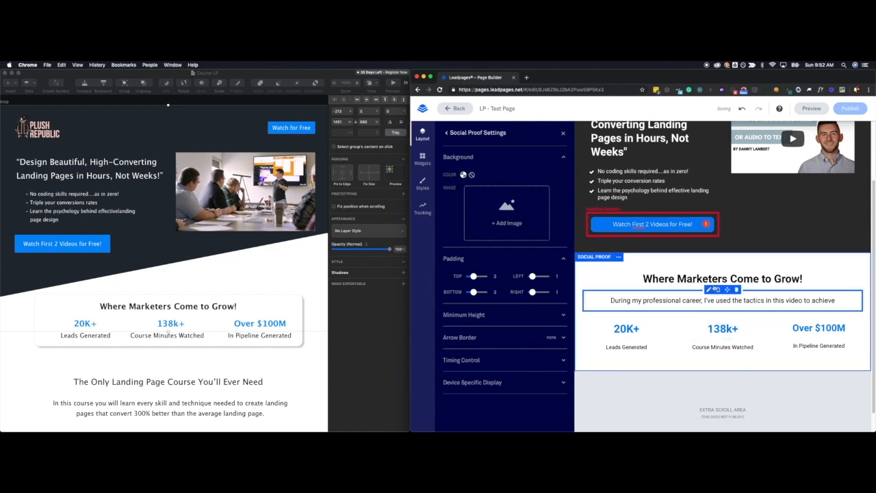
left_click(563, 131)
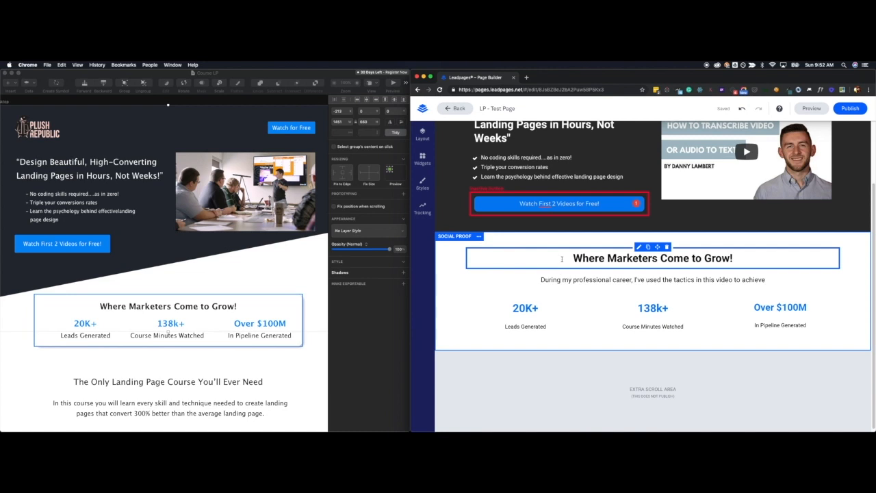
- Try background colours on the Social Proof section, from red to light grey d4d0d0
left_click(479, 236)
left_click(505, 244)
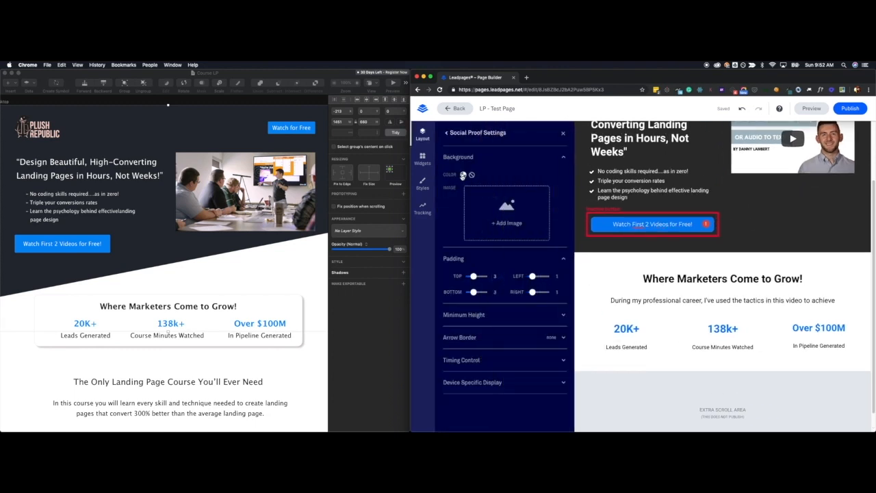
left_click(463, 175)
left_click(518, 216)
left_click(450, 213)
left_click_drag(451, 212, 518, 211)
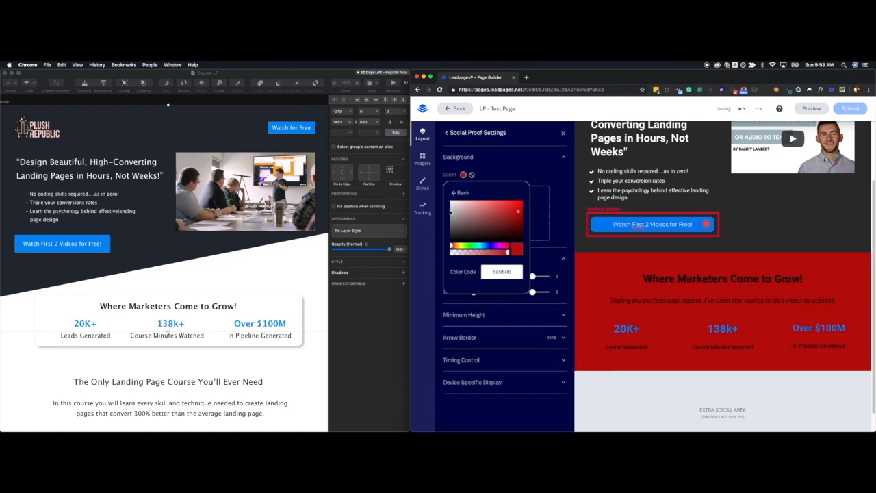
left_click(452, 209)
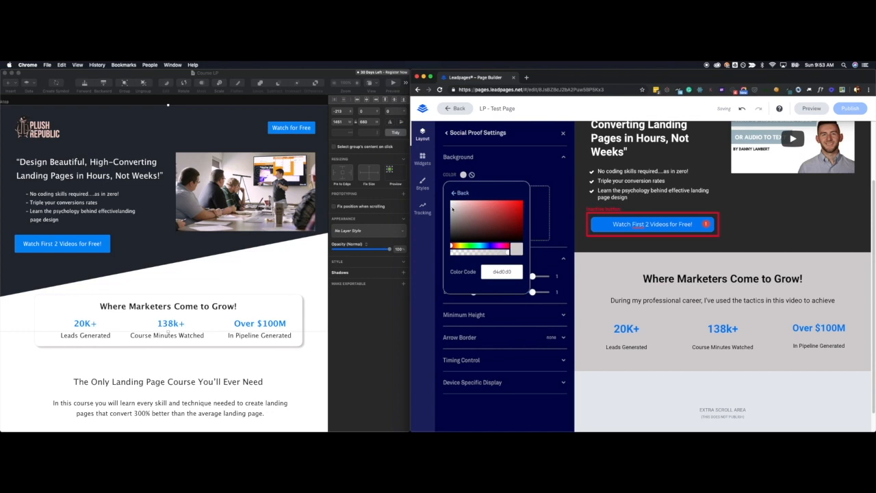
left_click(568, 234)
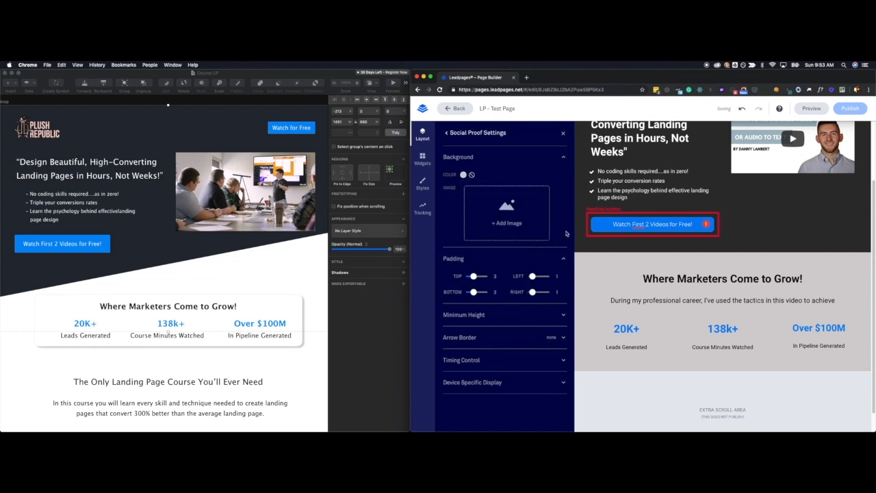
- Give the Social Proof section a bottom arrow border and clear its background colour
left_click(533, 342)
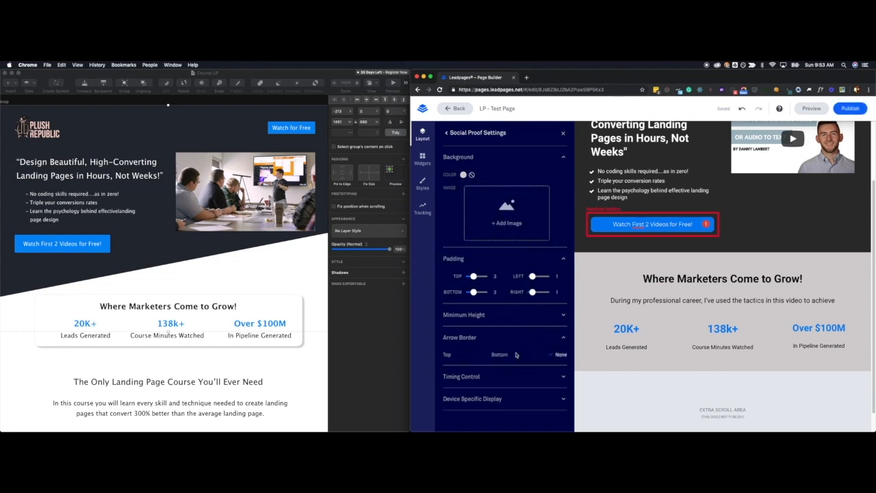
left_click(503, 356)
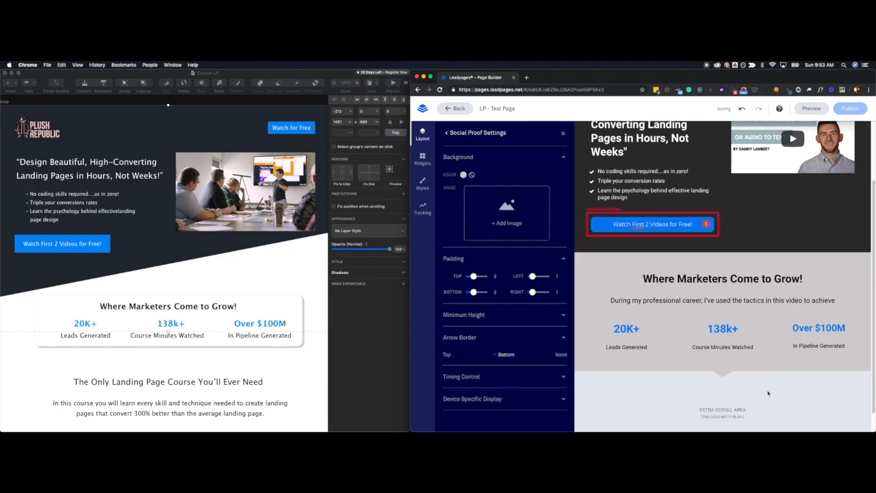
scroll(753, 403, "down", 1)
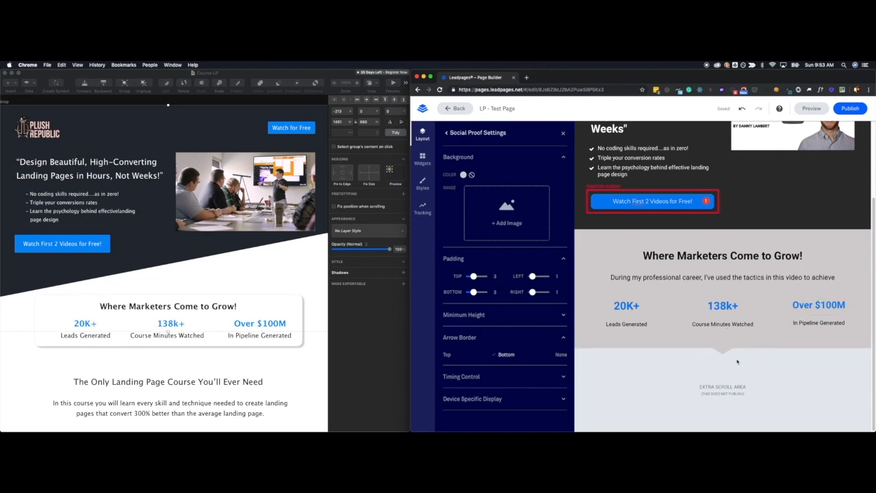
left_click(472, 174)
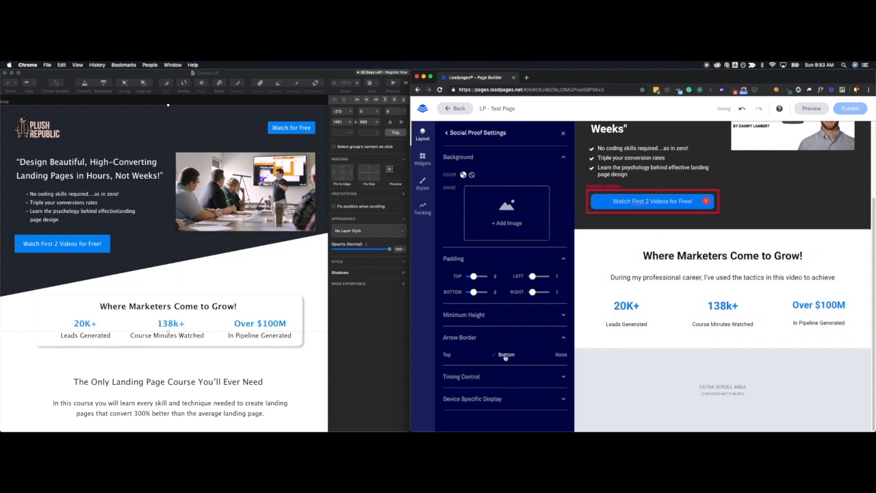
- Remove the Social Proof section's arrow border by setting it to None, and close the section settings
left_click(559, 356)
left_click(563, 134)
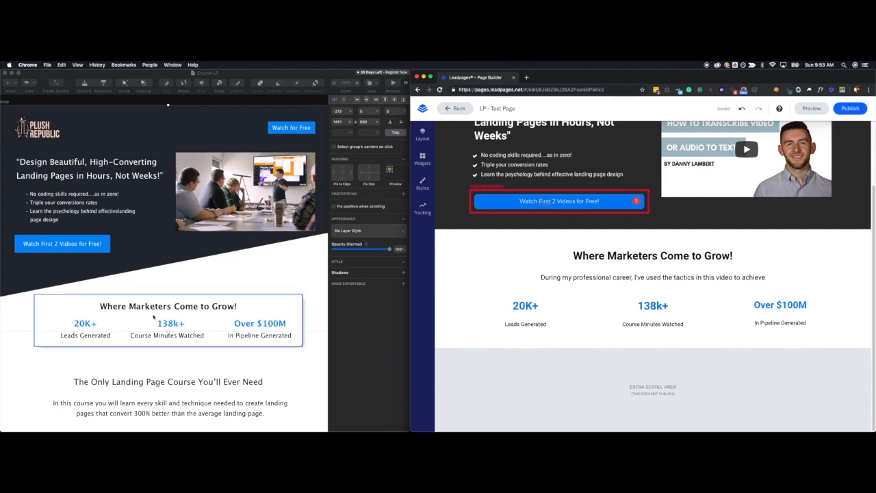
- Review the rest of the mockup below the social proof box, from the course benefit rows to the sign-up form
scroll(227, 325, "down", 5)
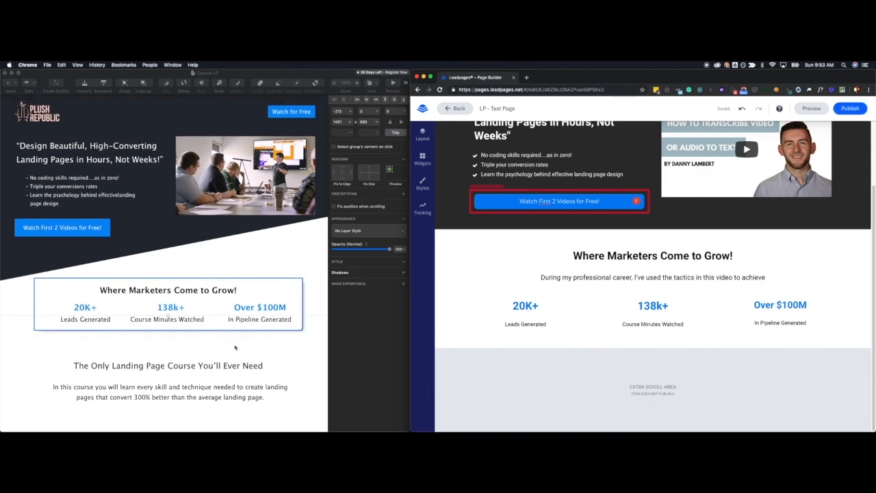
scroll(144, 255, "down", 5)
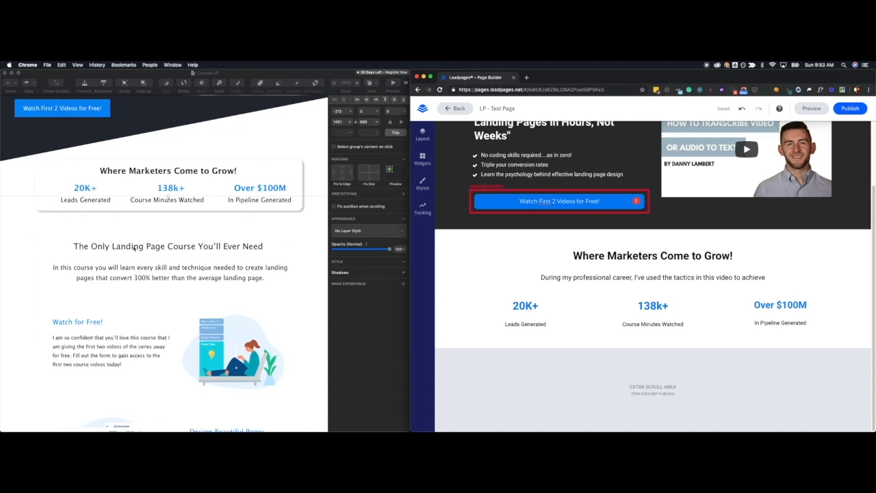
scroll(159, 261, "down", 1)
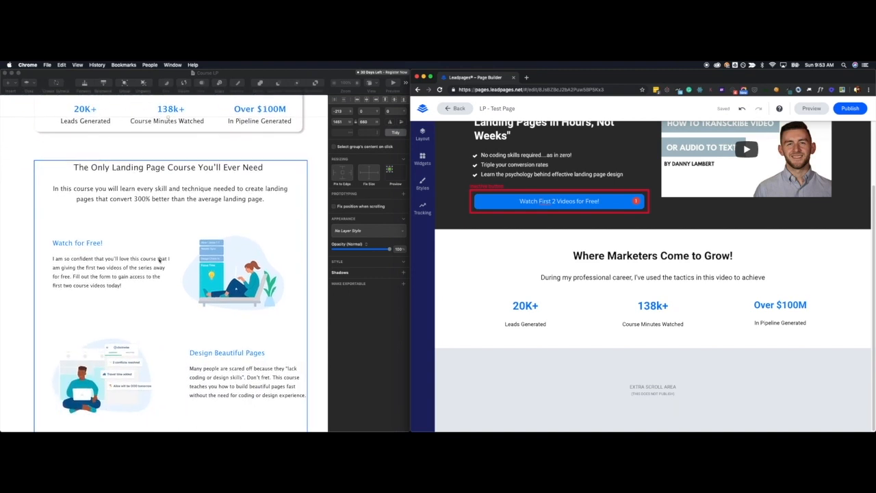
scroll(144, 279, "down", 10)
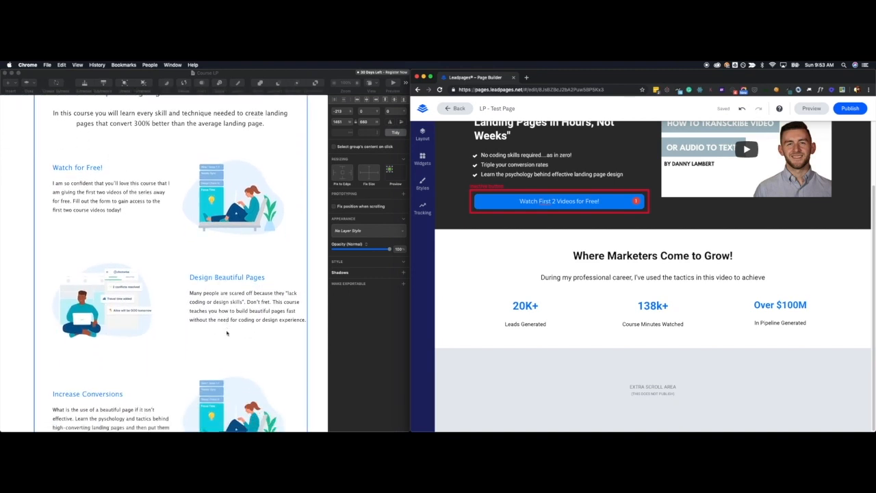
scroll(226, 334, "down", 5)
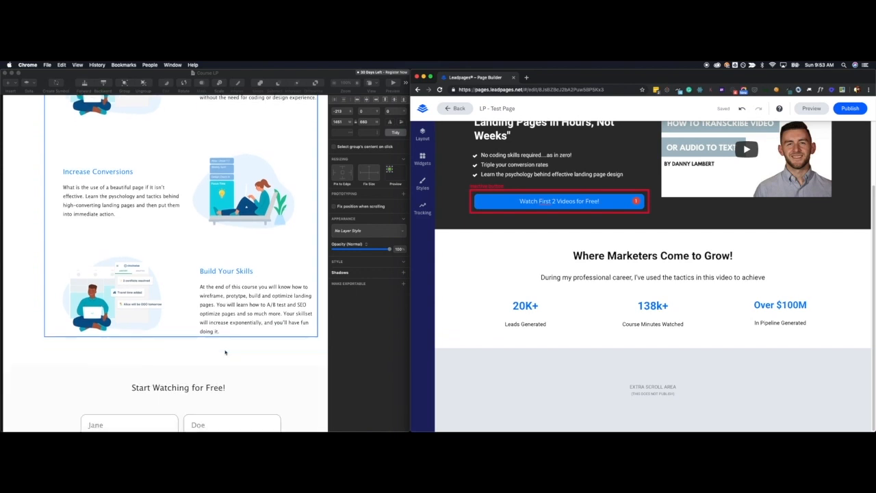
scroll(226, 352, "down", 5)
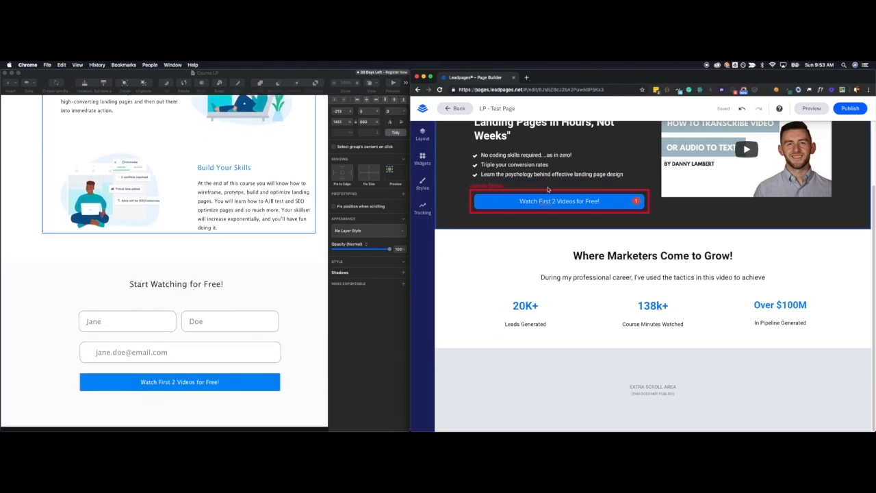
- Preview the landing page in tablet, desktop and phone sizes, checking the Social Proof section's layout, and return to editing
scroll(794, 174, "up", 3)
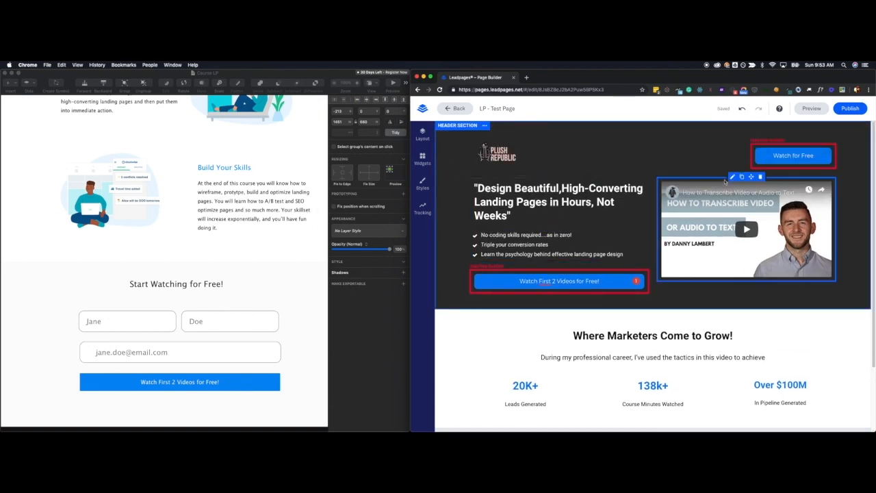
left_click(808, 108)
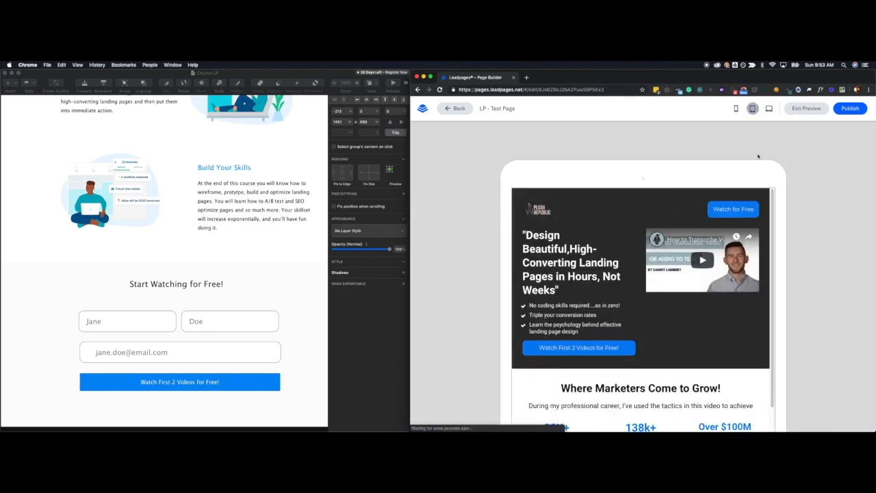
scroll(705, 252, "down", 2)
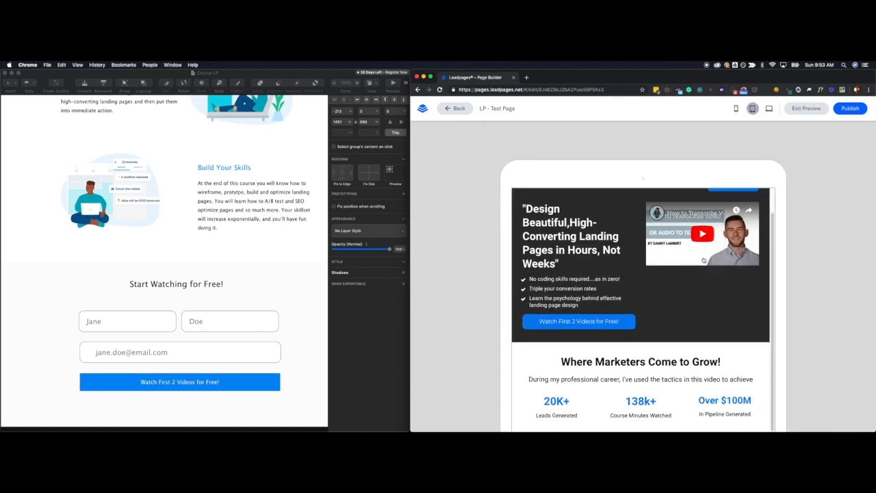
left_click(768, 108)
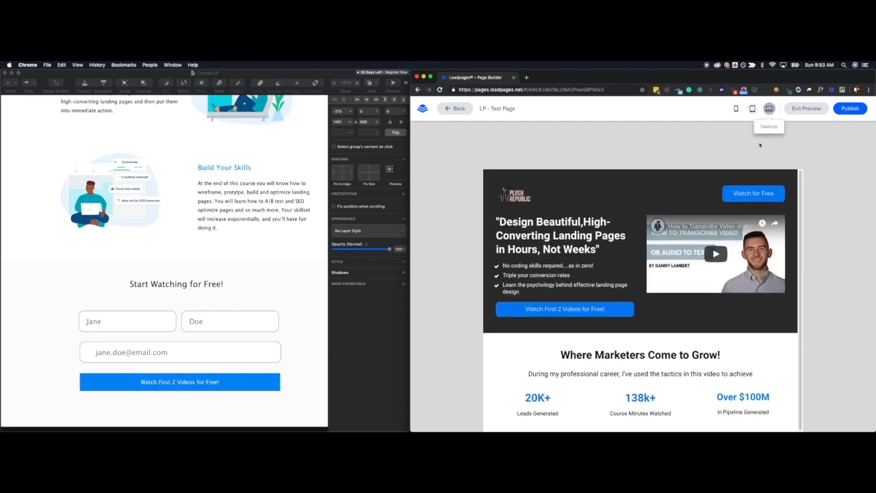
left_click(753, 108)
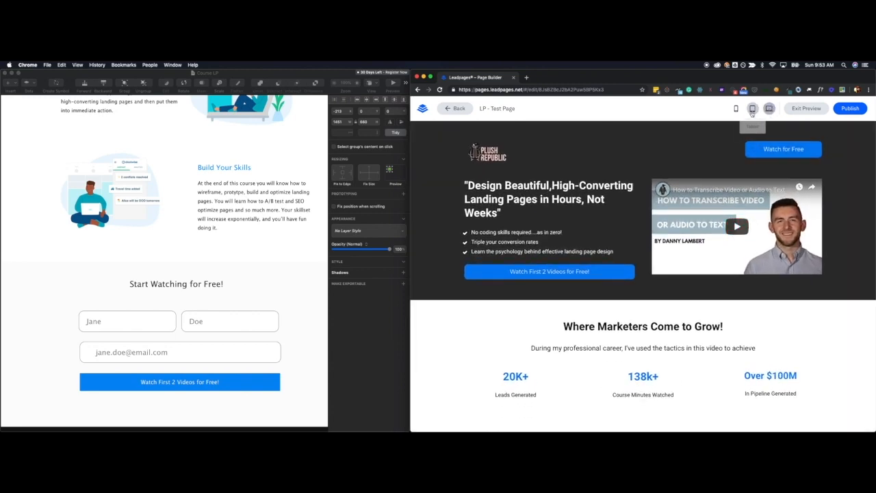
scroll(719, 277, "down", 2)
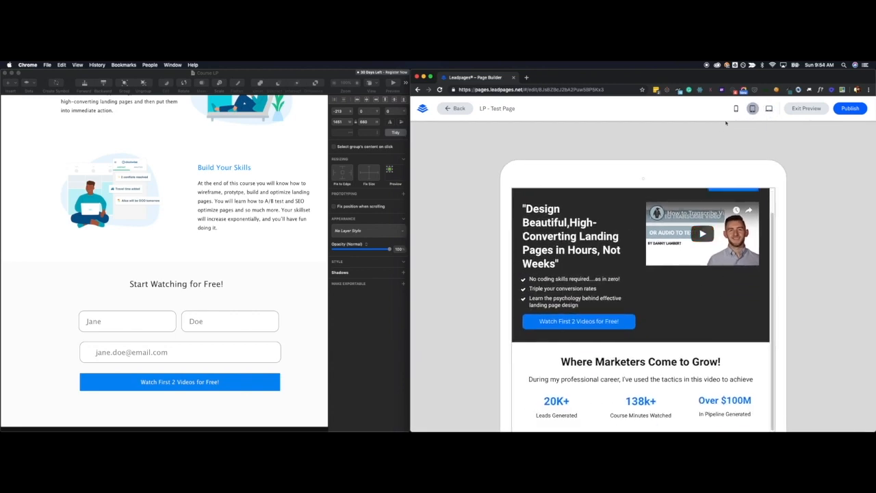
left_click(735, 109)
scroll(675, 276, "down", 5)
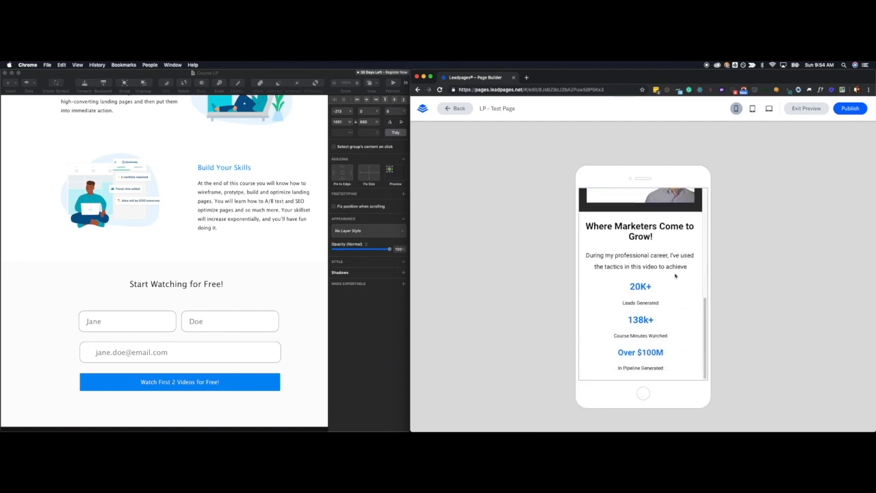
left_click(806, 108)
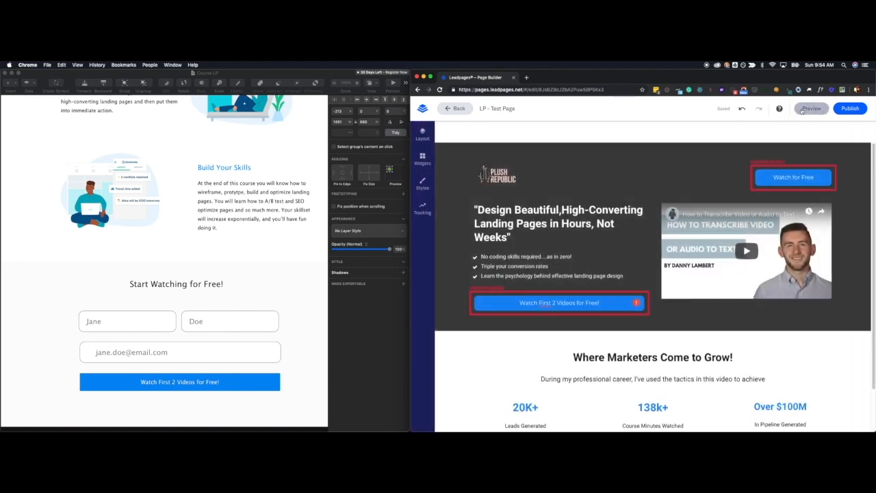